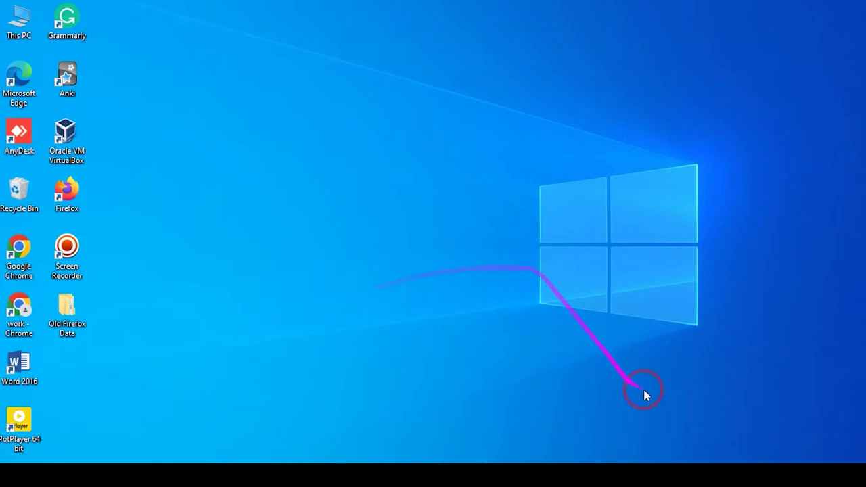
- Open the Internet Protocol Version 4 (TCP/IPv4) properties of the Ethernet adapter
click(759, 462)
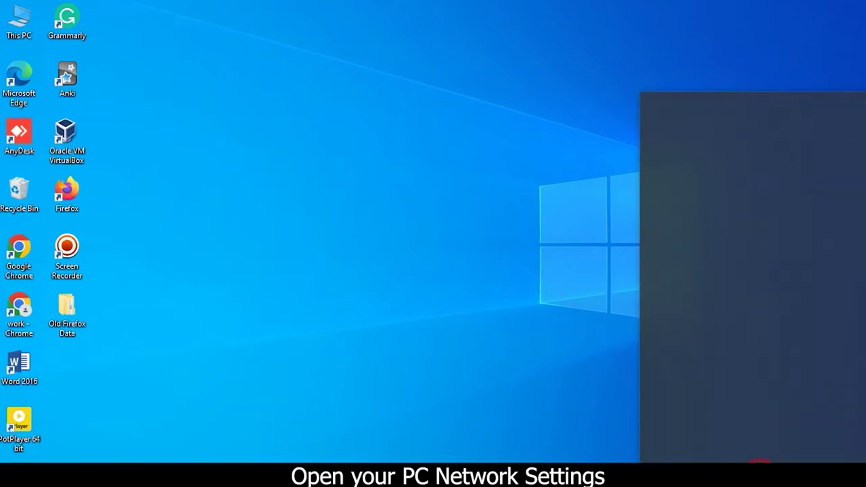
click(704, 397)
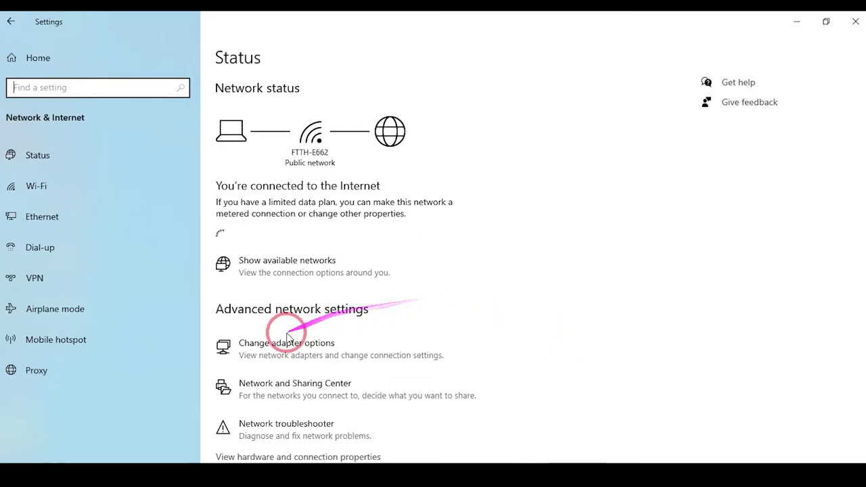
scroll(296, 379, down, 2)
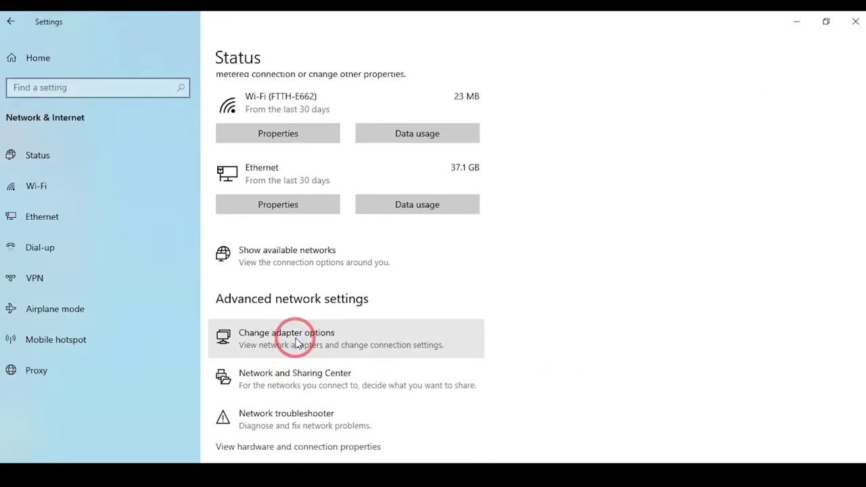
click(296, 341)
double_click(92, 140)
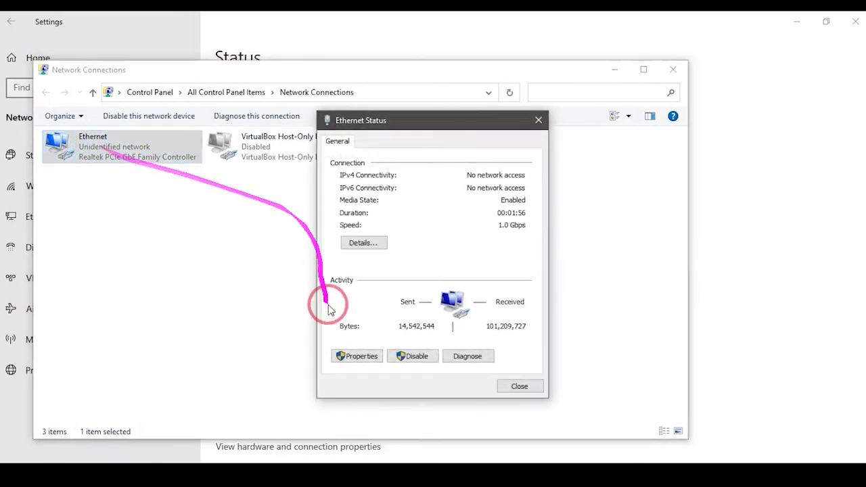
click(353, 357)
click(443, 279)
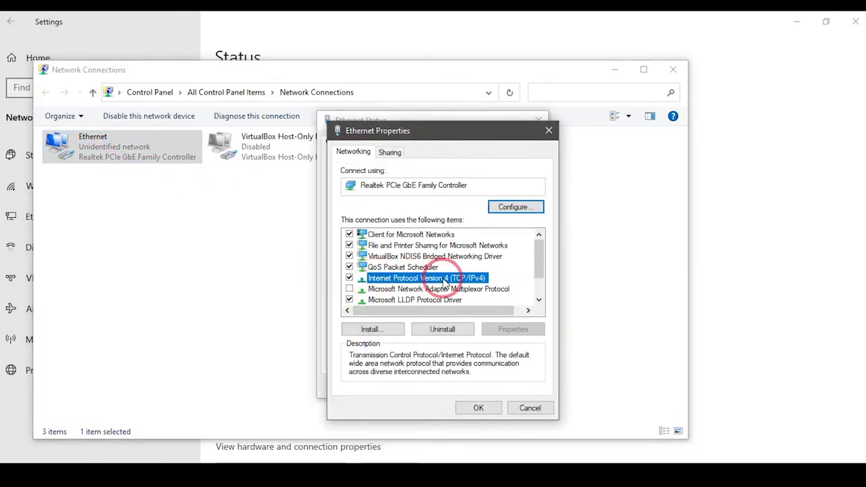
double_click(443, 280)
- Assign a manual IPv4 address and subnet mask, confirm, and close all network windows
click(373, 272)
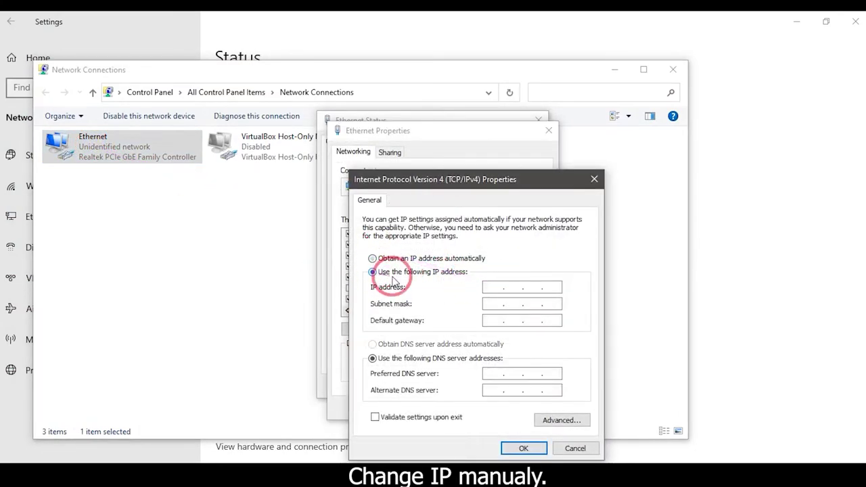
click(535, 289)
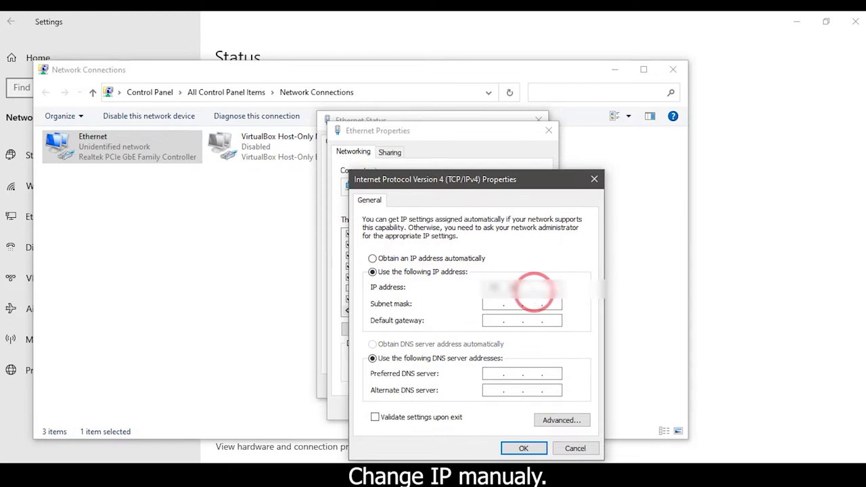
key(Tab)
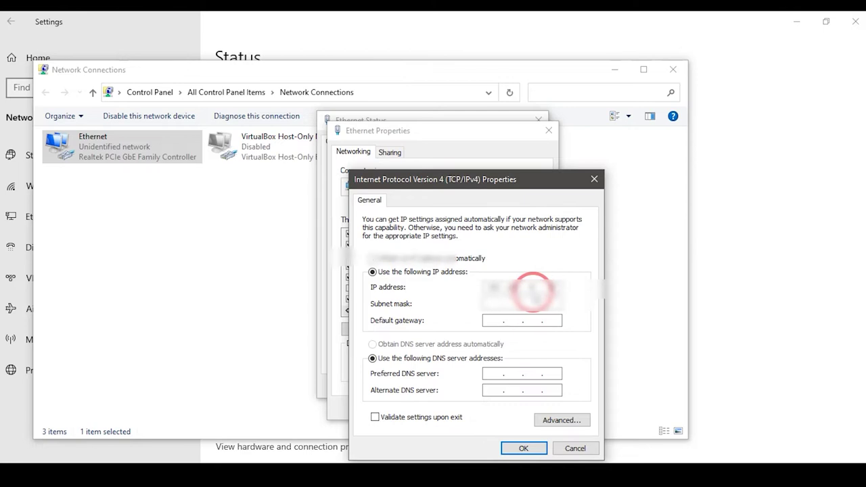
click(526, 448)
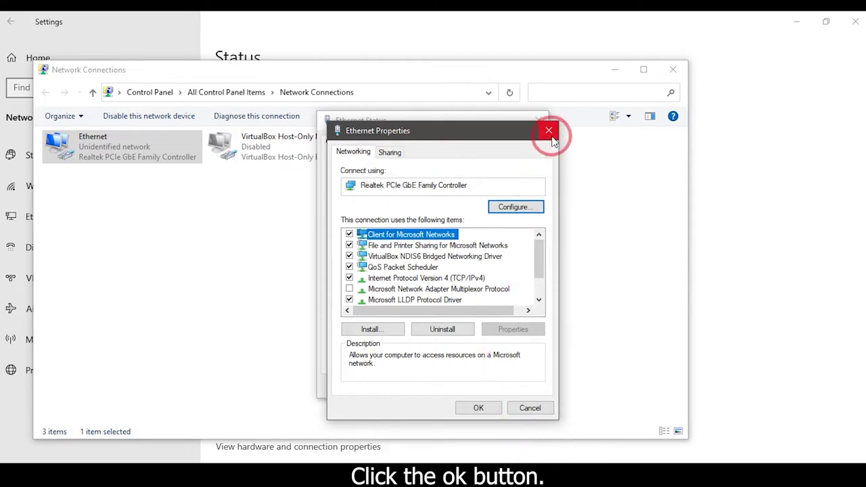
click(479, 408)
click(518, 386)
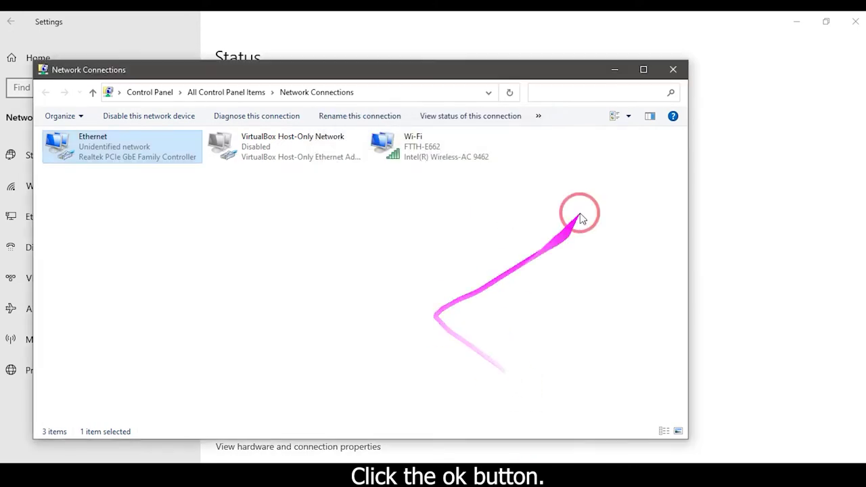
click(614, 69)
click(796, 21)
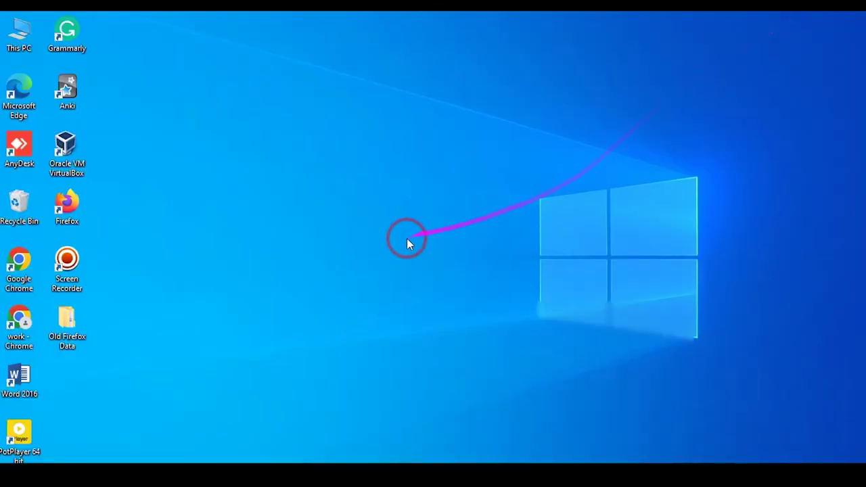
- Launch the work Chrome profile and enter the OLT address 192.168.8.200
double_click(20, 321)
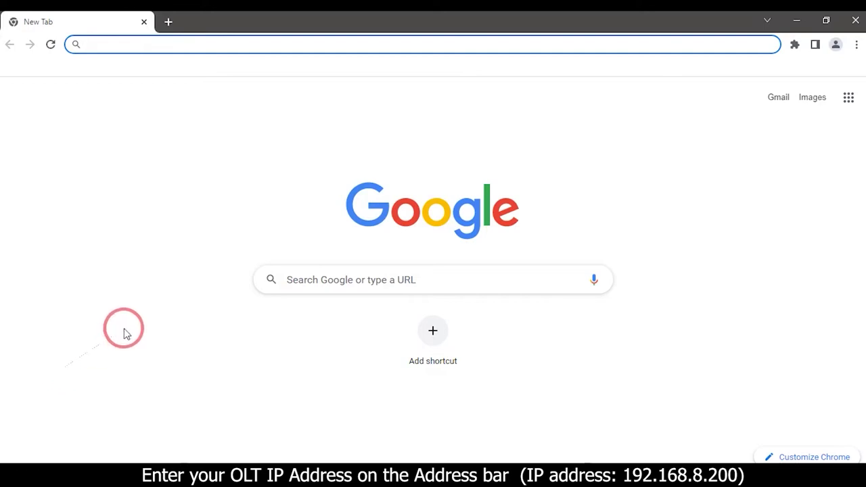
text(19)
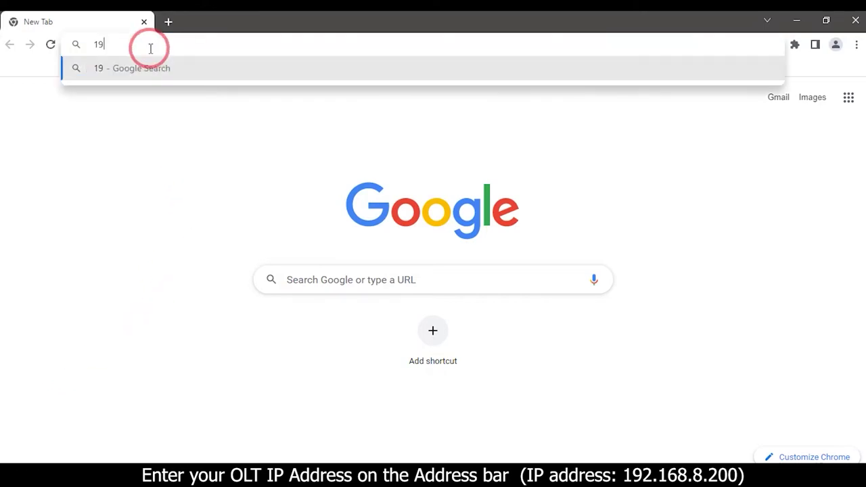
text(2.168.)
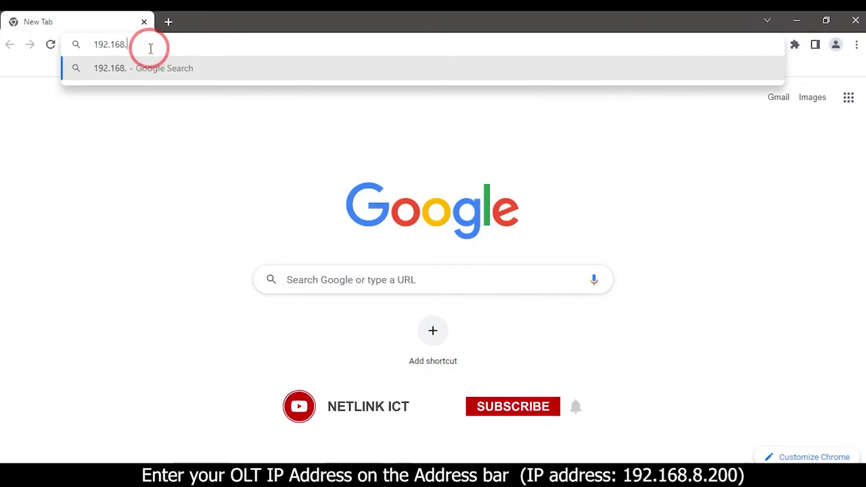
text(8.)
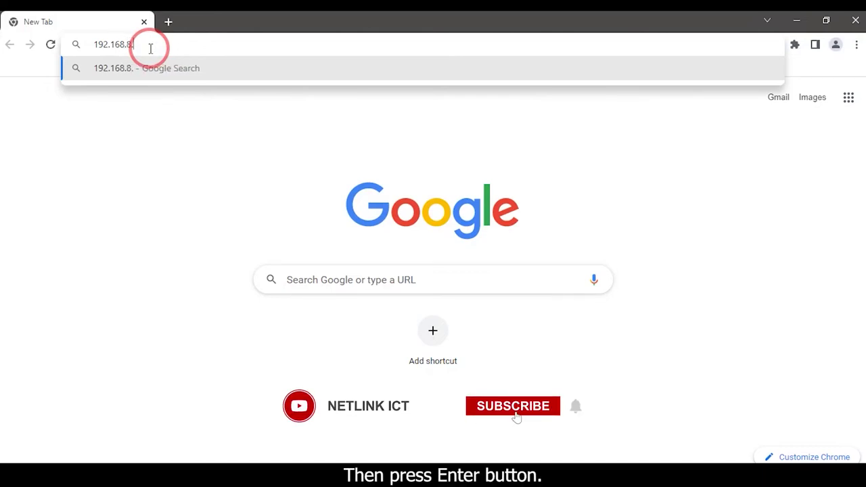
text(200/action/login.html)
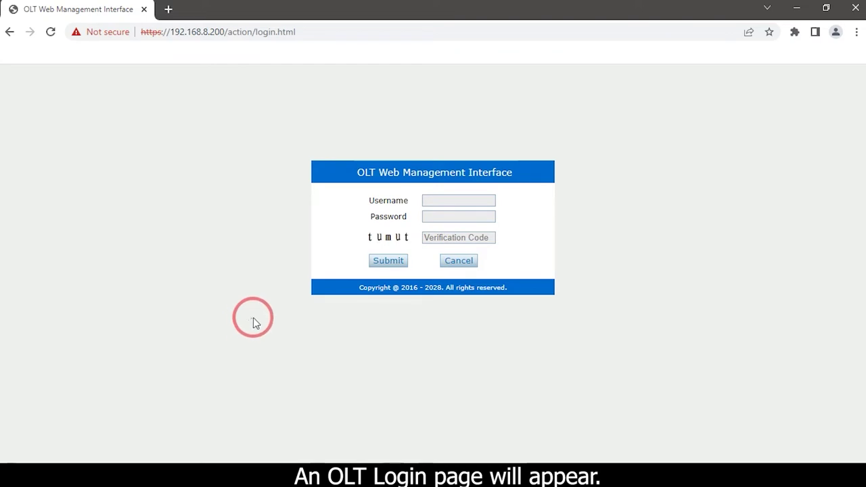
- Log in to the OLT as admin with the administrator password and verification code
click(456, 201)
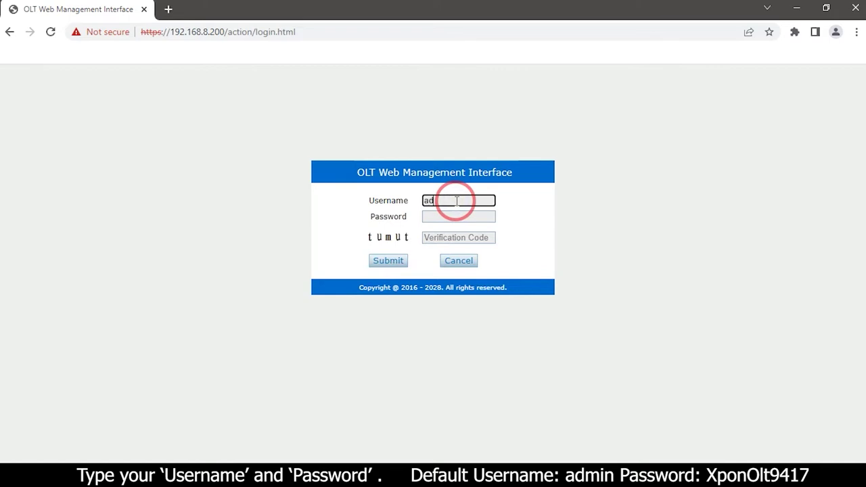
text(admin)
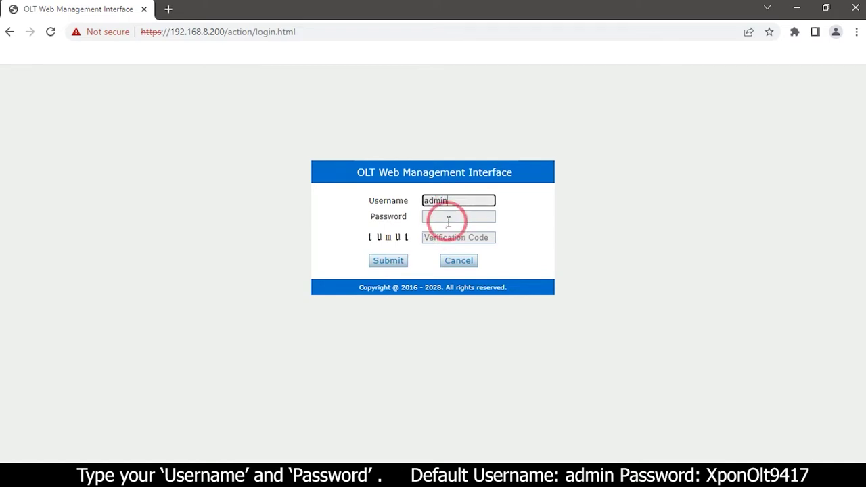
click(444, 216)
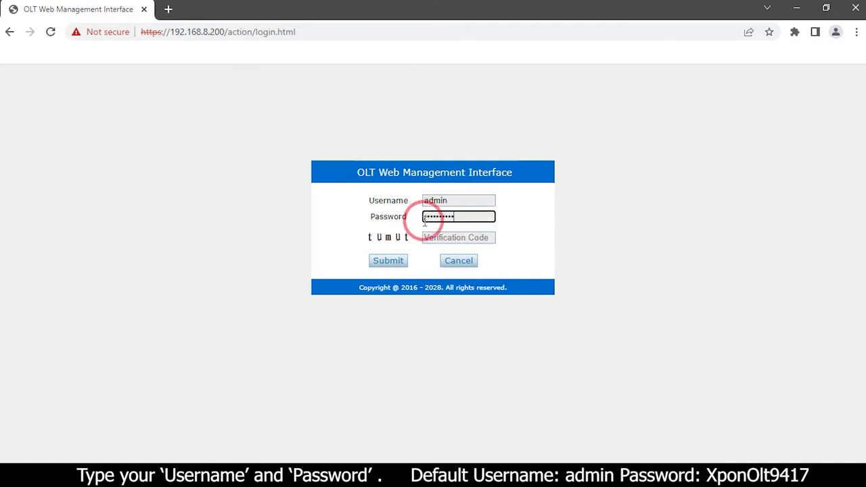
click(433, 238)
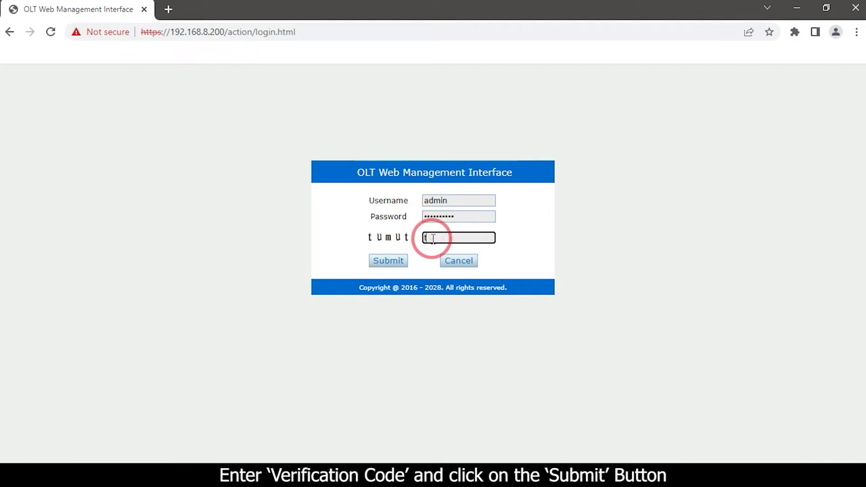
click(391, 260)
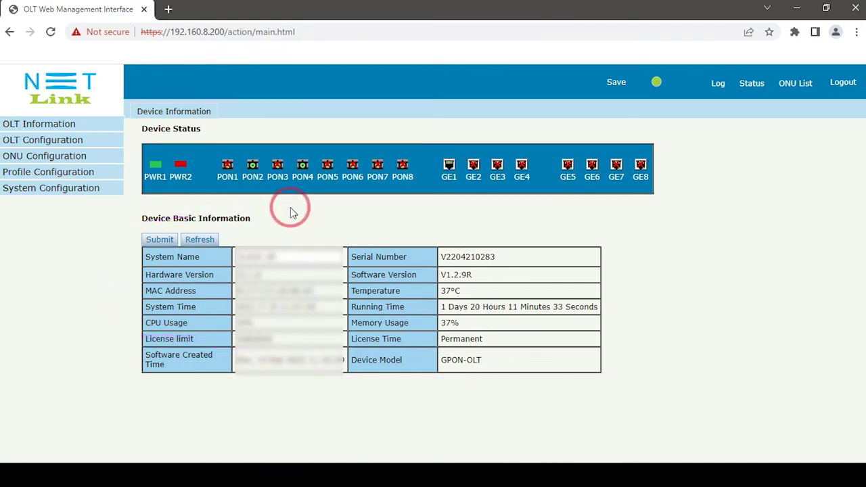
- Expand System Configuration and open the AUX IP configuration page
click(44, 193)
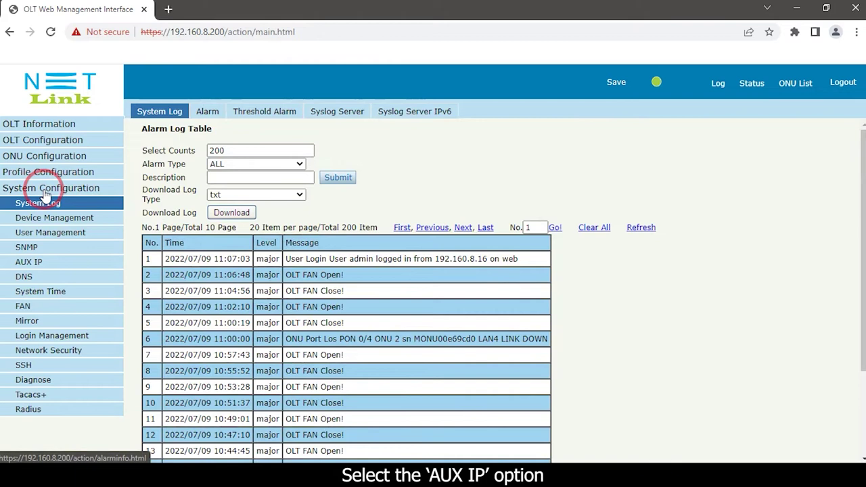
click(24, 267)
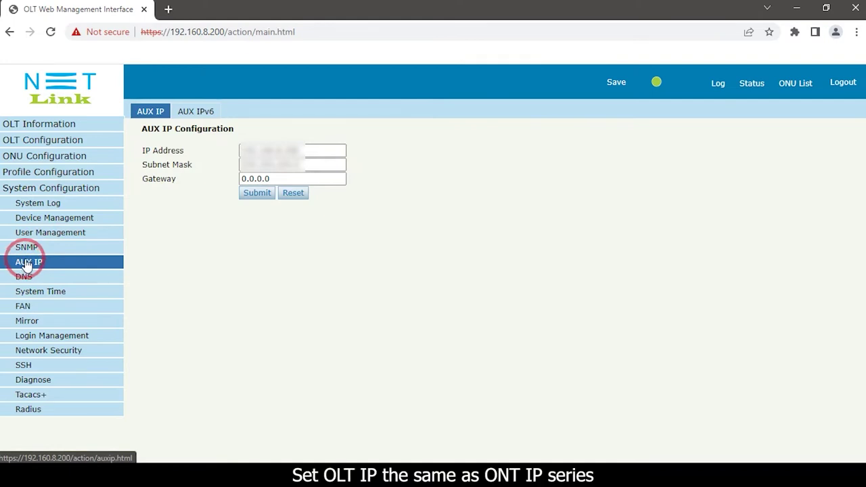
- Replace the AUX IP address and subnet mask, submit, and save the OLT configuration
double_click(280, 150)
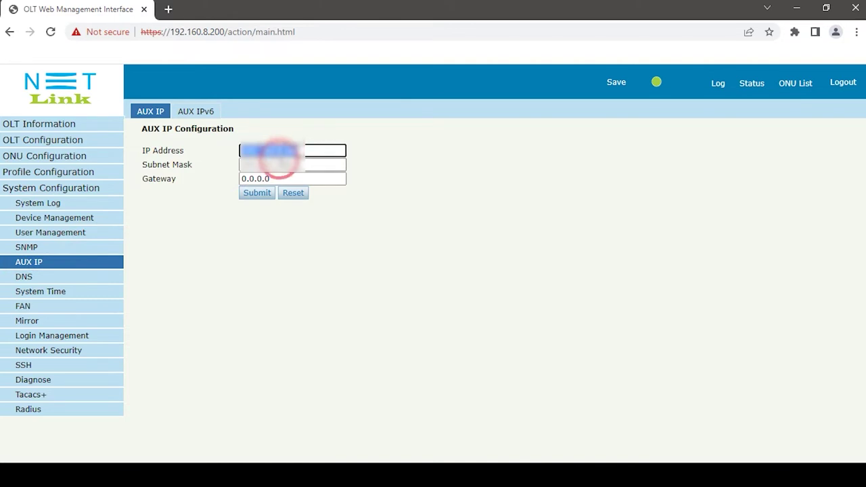
double_click(277, 164)
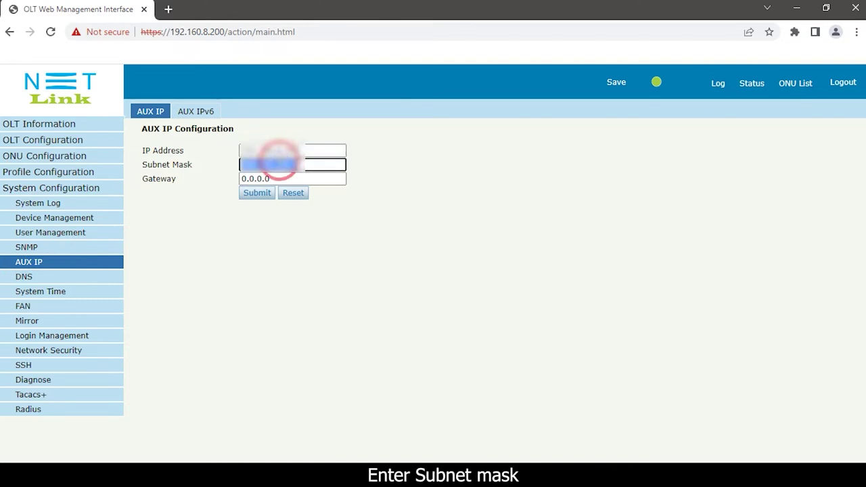
click(274, 179)
click(261, 195)
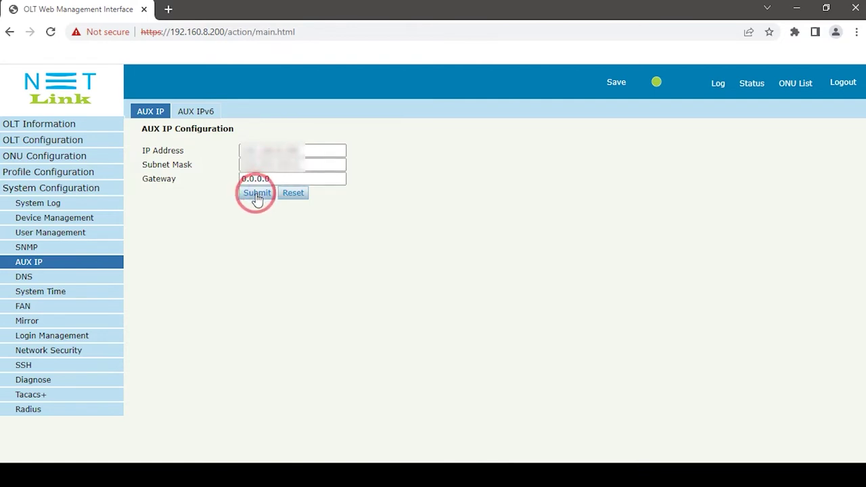
click(39, 125)
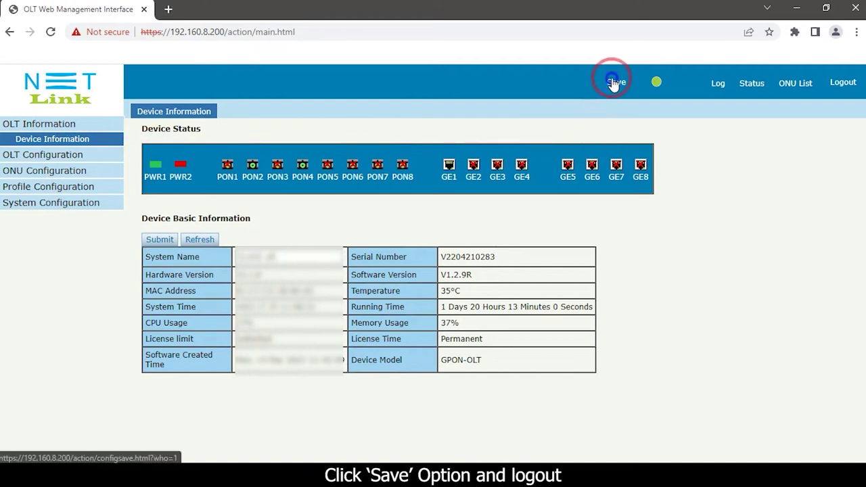
- Log out of the OLT web interface
click(843, 82)
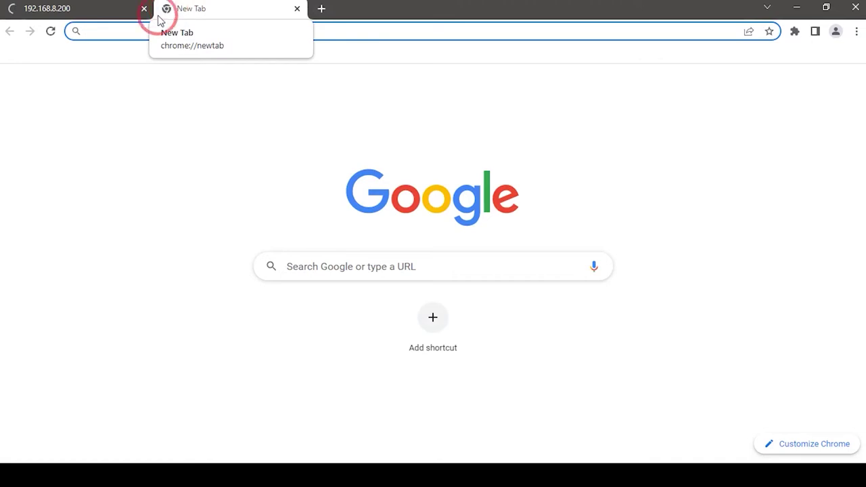
- Load the ONT management login page at 192.168.1.1
text(19)
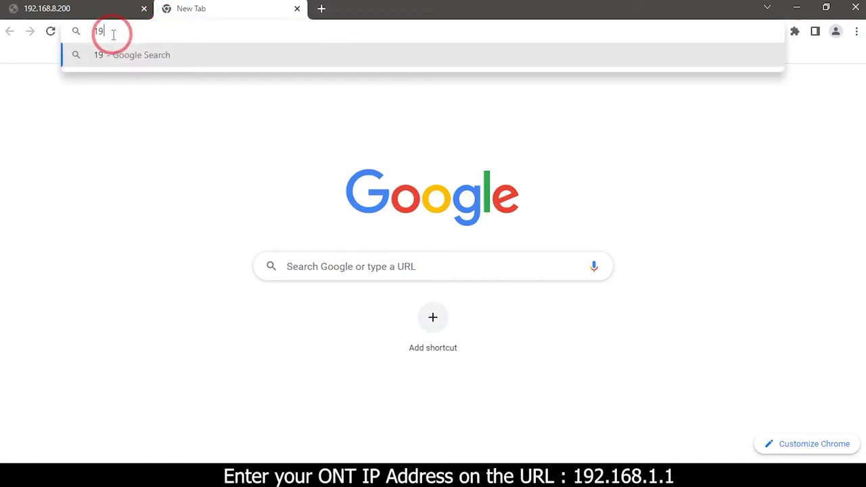
text(2.168)
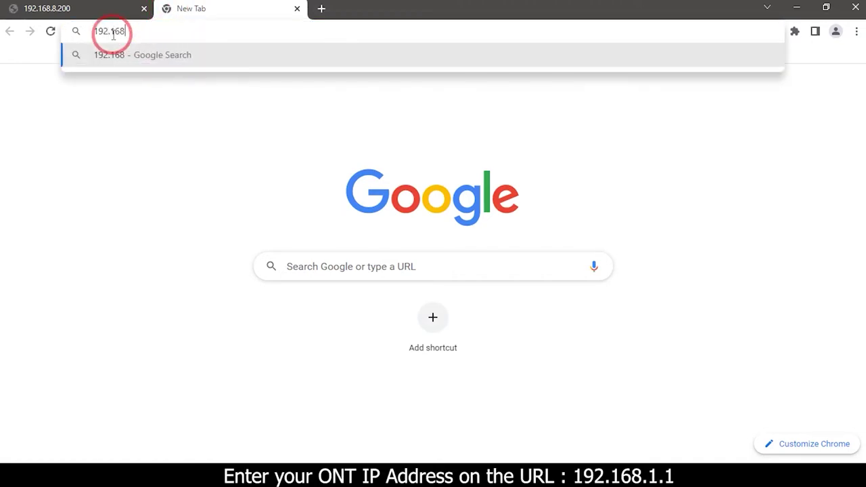
text(.1.1)
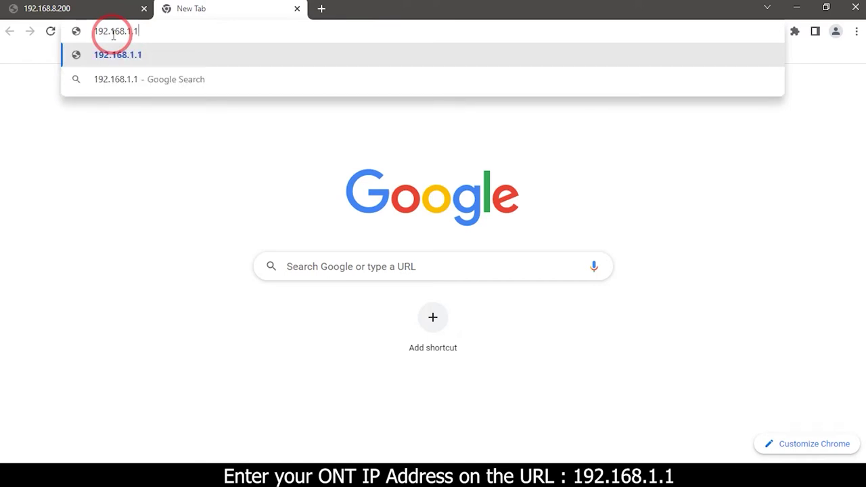
key(Return)
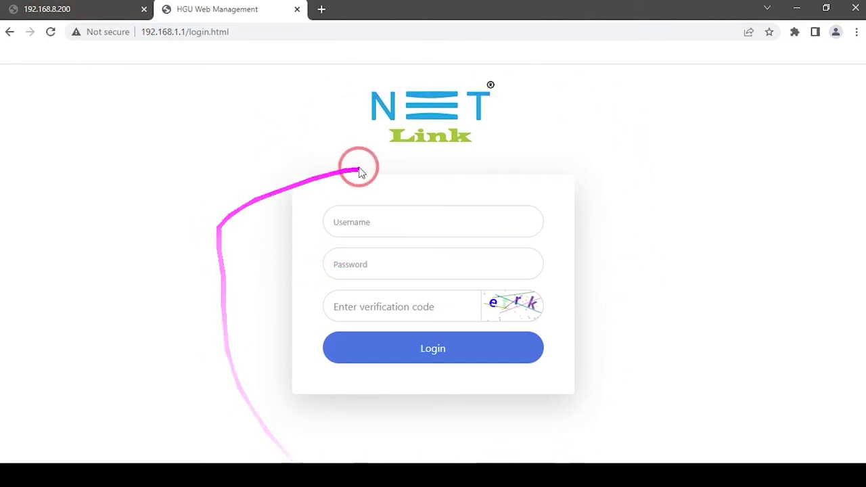
- Sign in to the ONT as admin with the password and verification code
click(368, 219)
text(admin)
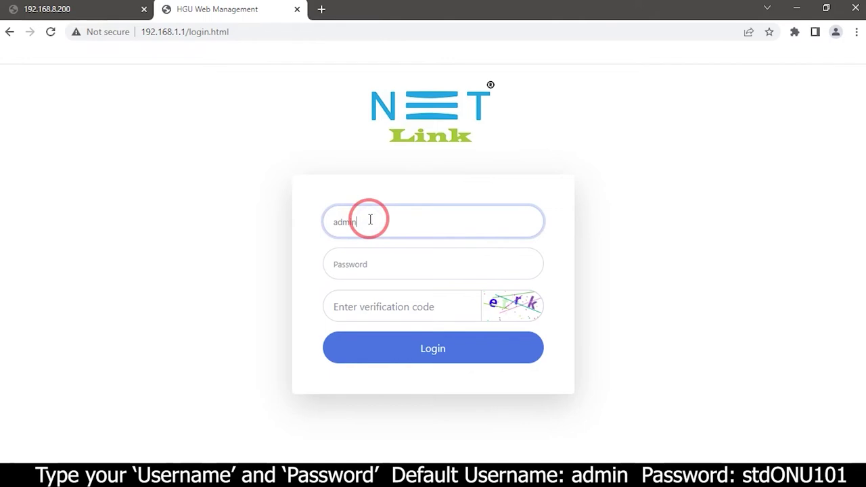
click(369, 261)
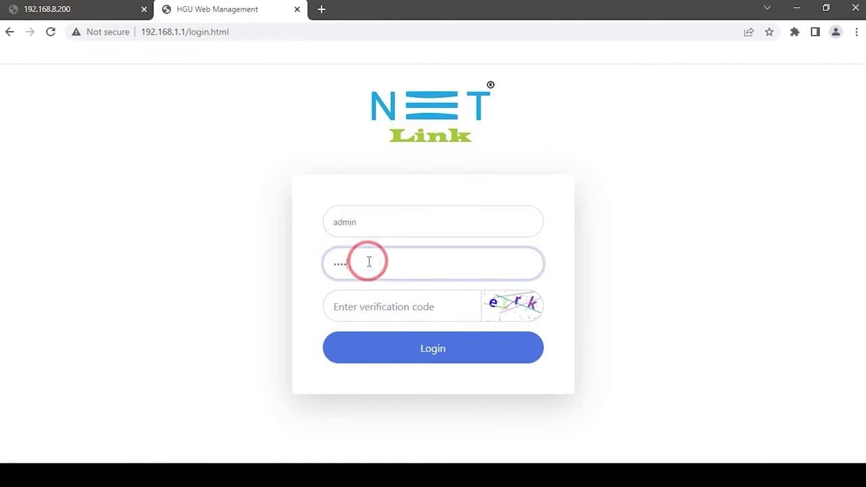
click(370, 315)
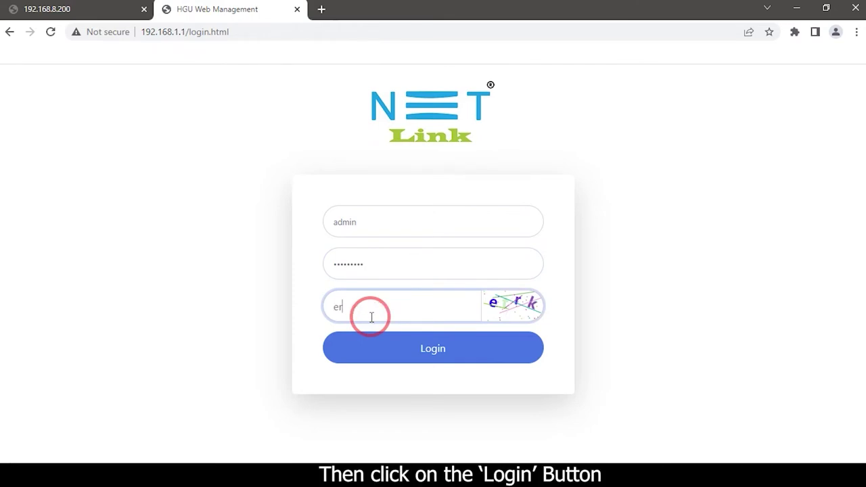
click(406, 346)
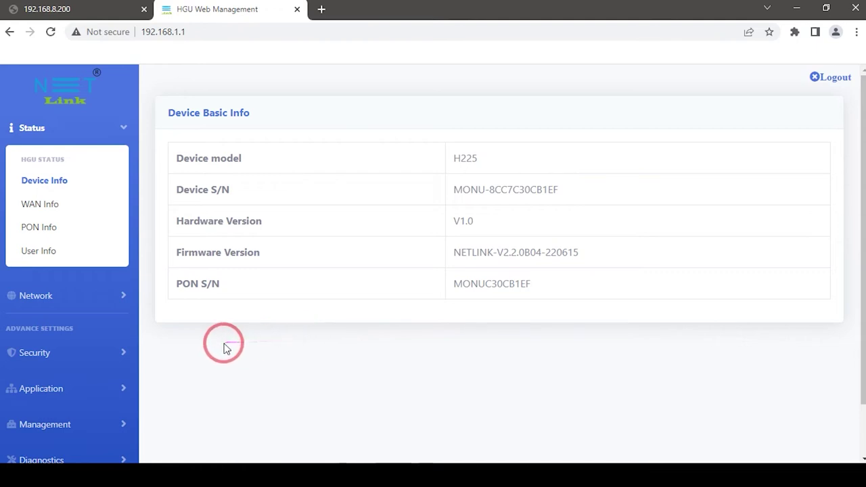
- Set the Security > Firewall level to Low and submit
click(83, 352)
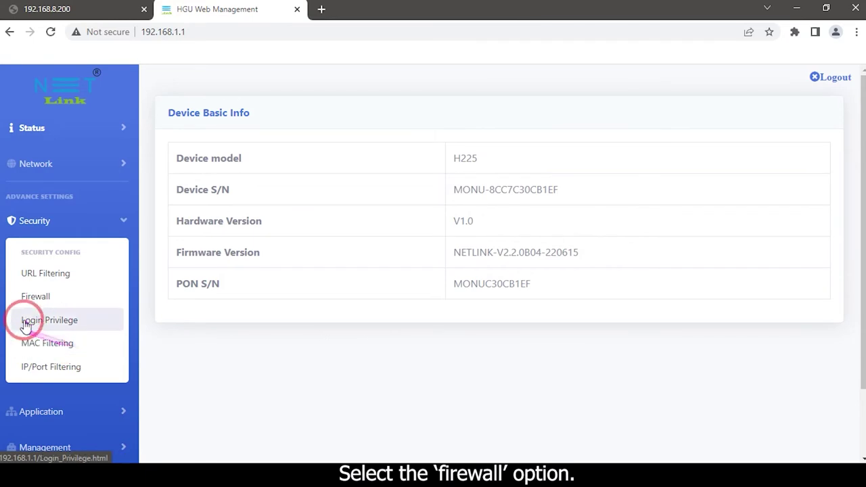
click(34, 296)
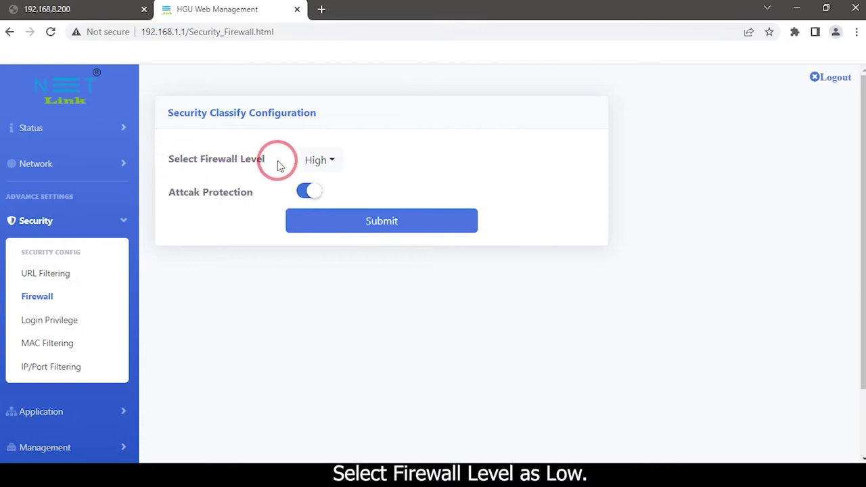
click(323, 160)
click(324, 191)
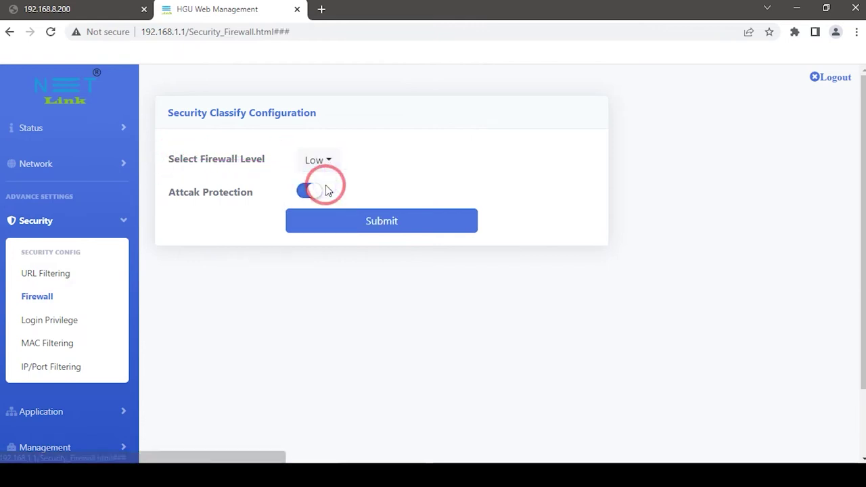
click(337, 220)
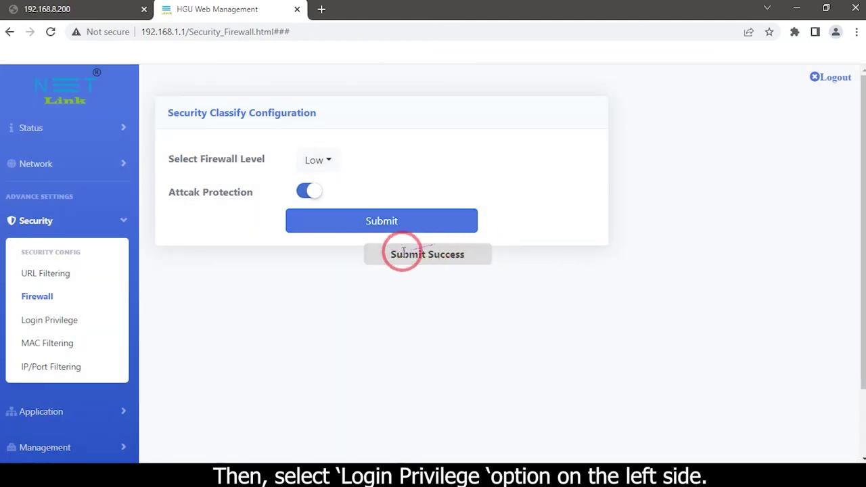
- Enable WAN-side HTTP login under Login Privilege and submit it
click(57, 320)
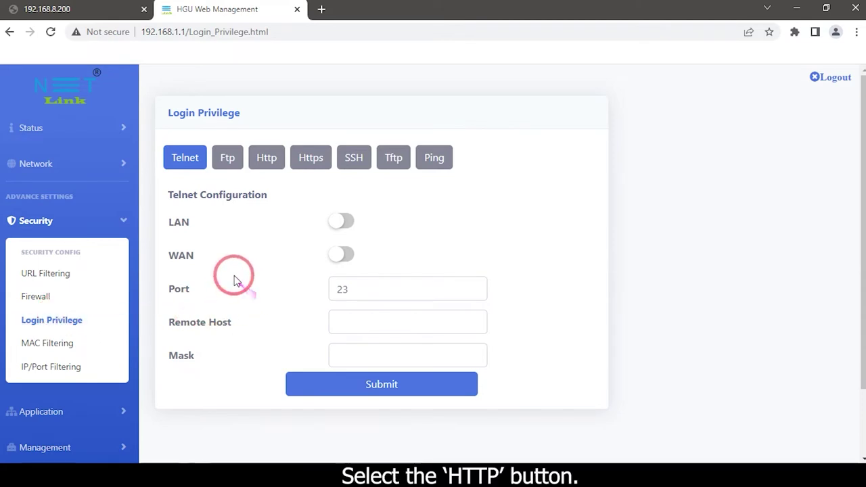
click(263, 159)
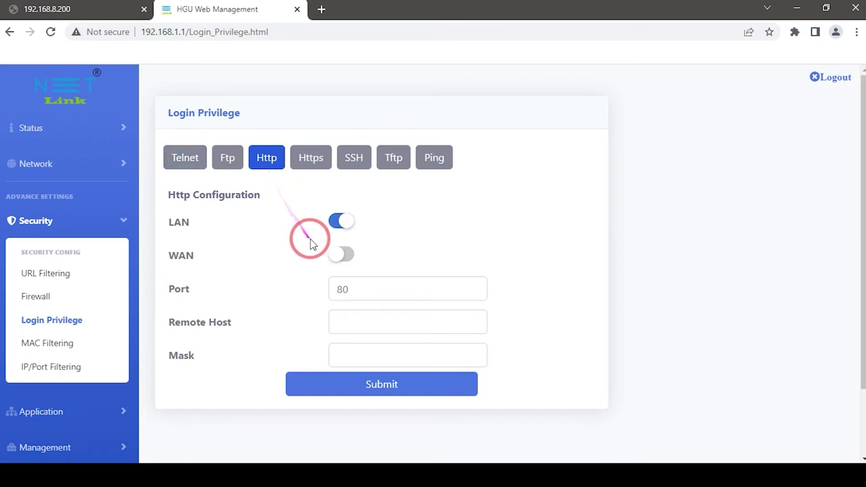
click(340, 252)
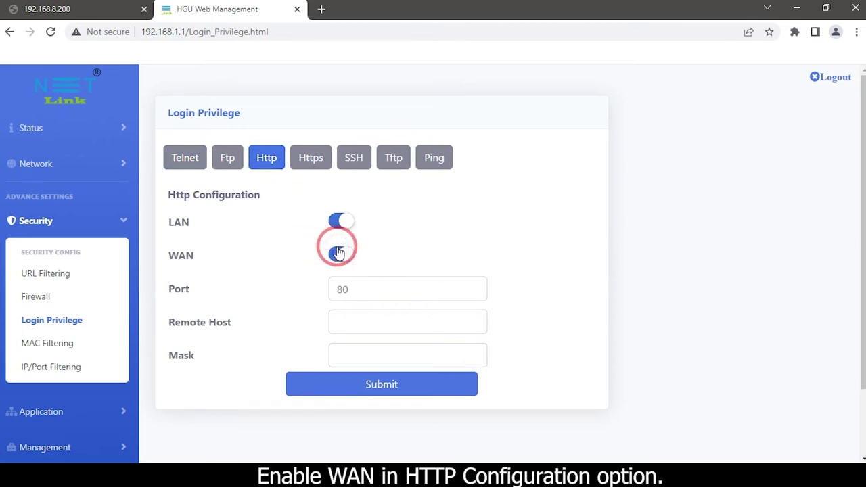
click(349, 387)
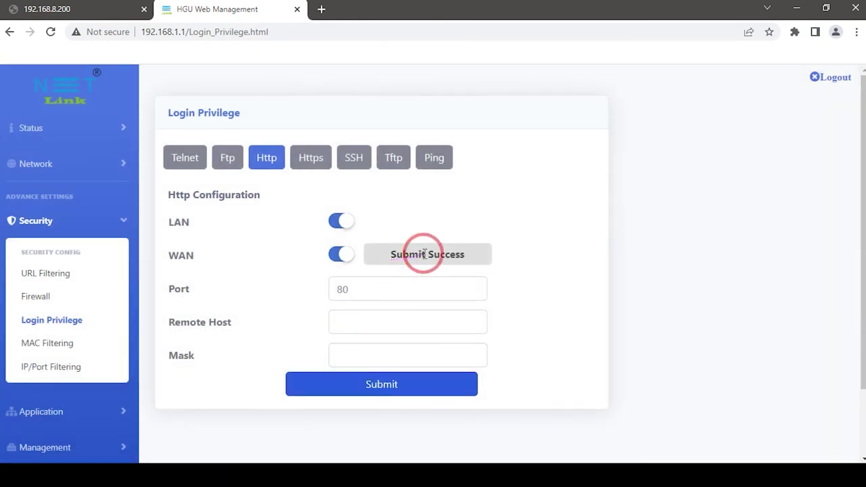
- Enable HTTPS login from both WAN and LAN and submit it
click(308, 162)
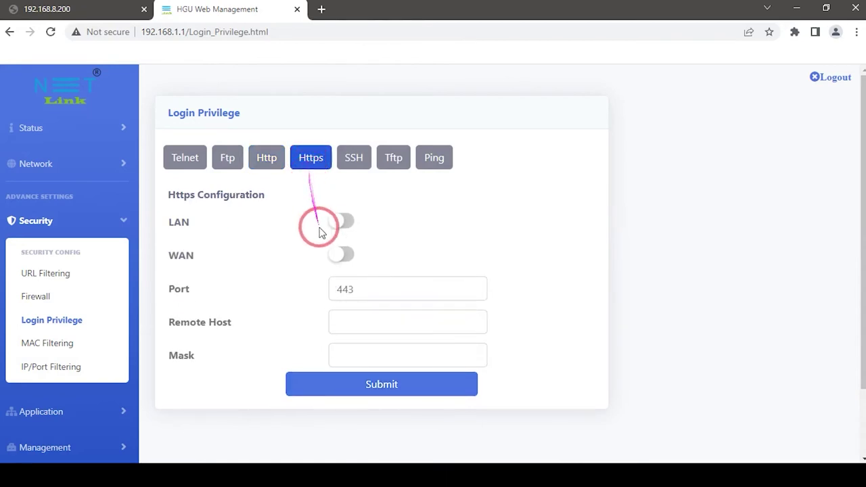
click(335, 258)
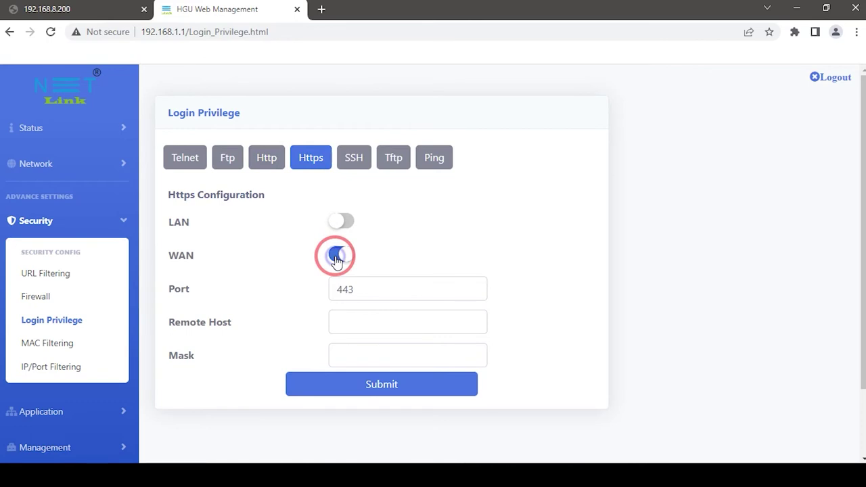
click(341, 221)
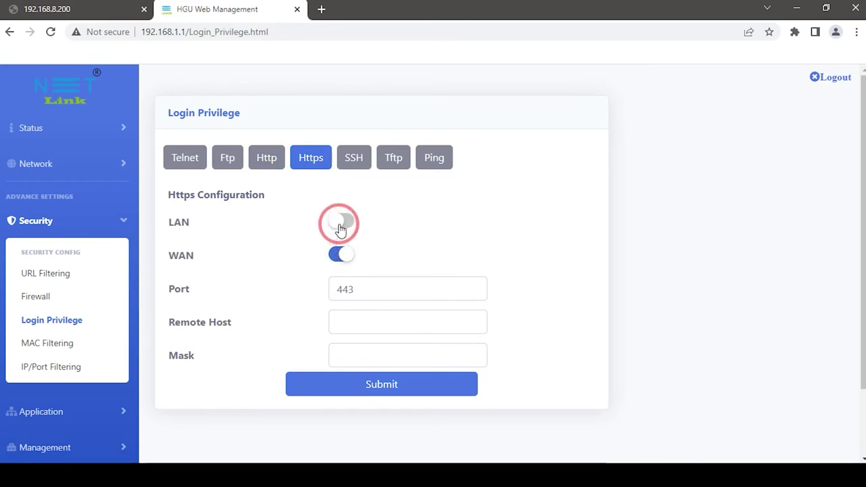
click(375, 383)
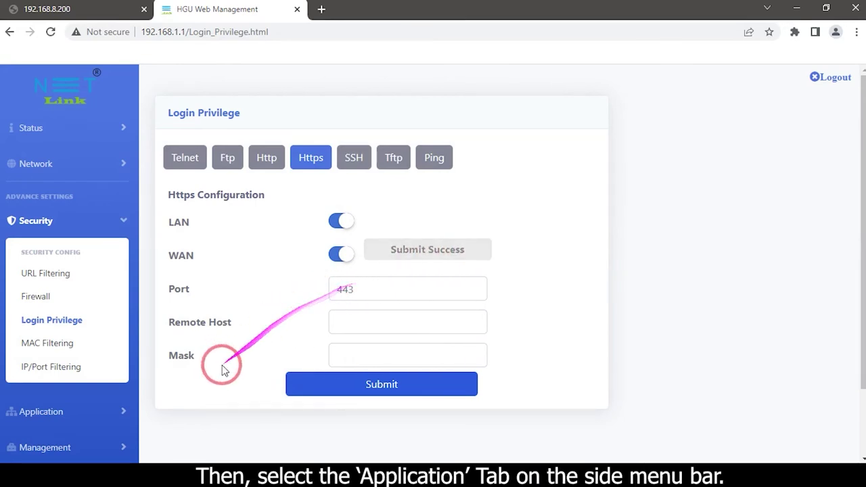
click(119, 406)
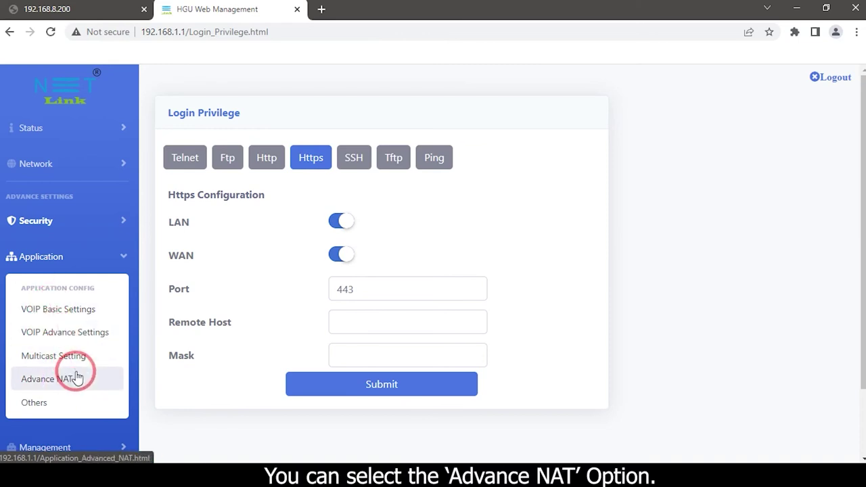
- Open the Advance NAT page and scroll down to the empty NAT Virtual Server Configuration table
click(77, 377)
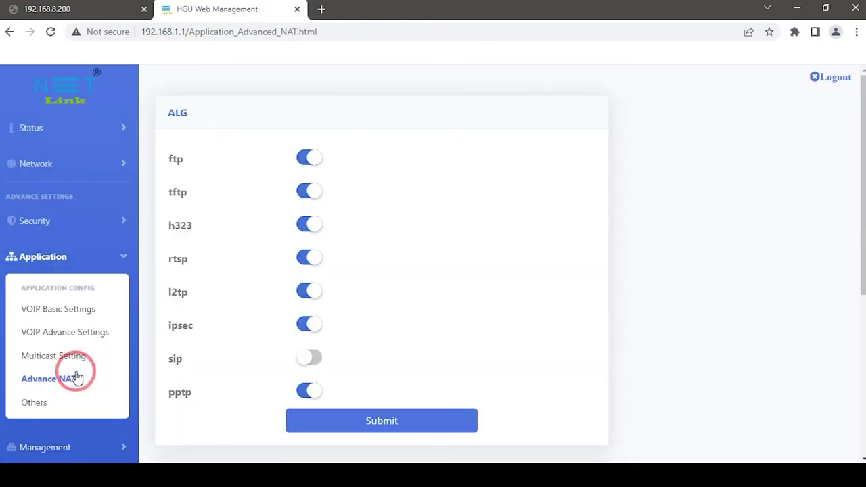
scroll(379, 310, down, 2)
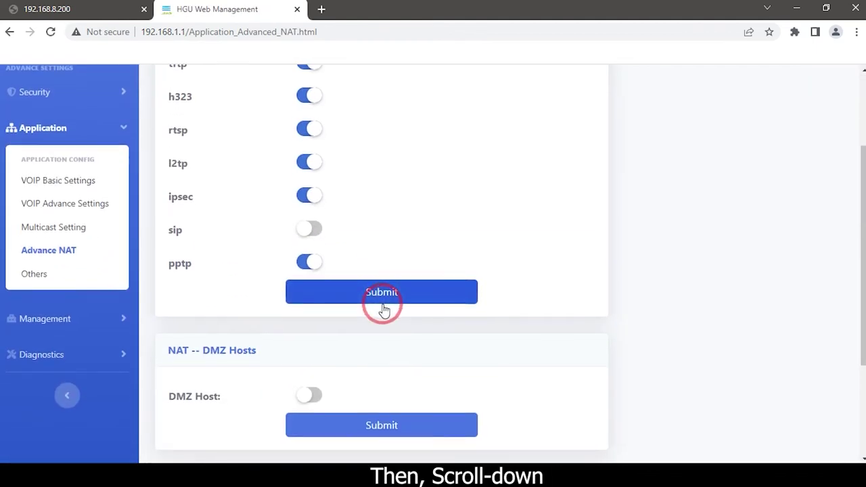
scroll(384, 309, down, 3)
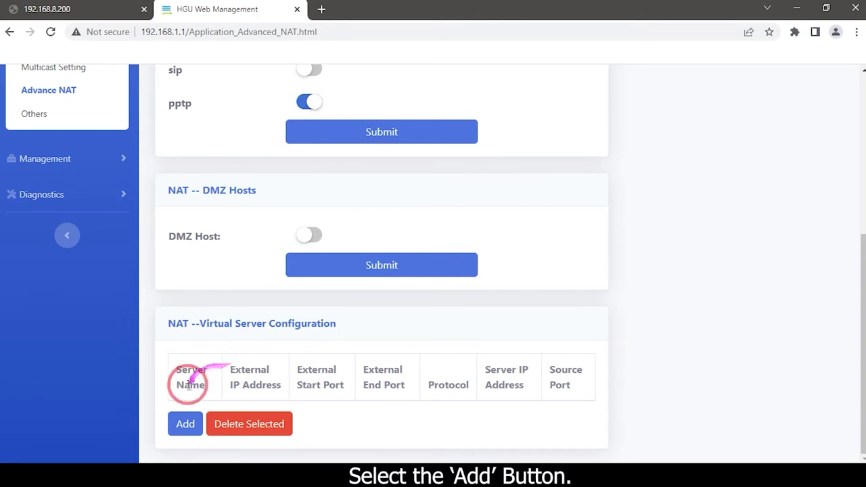
- Add a new virtual server rule named OLTRemote and fill in its external start and end ports
click(186, 424)
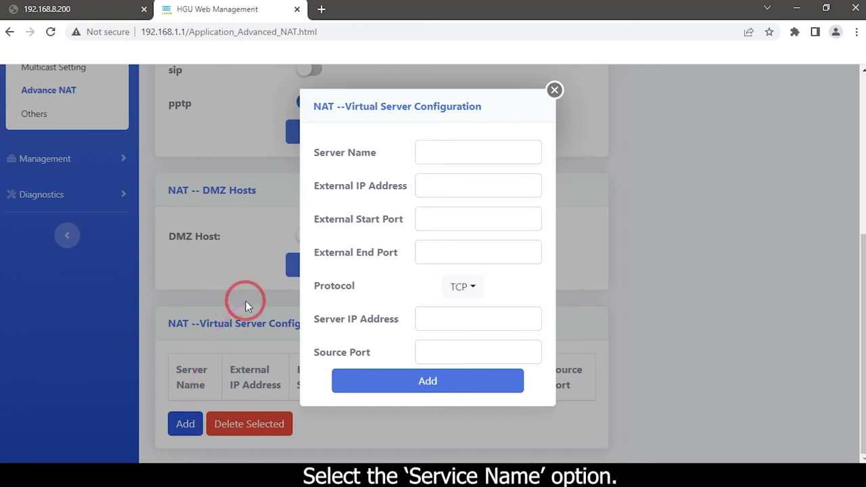
click(425, 155)
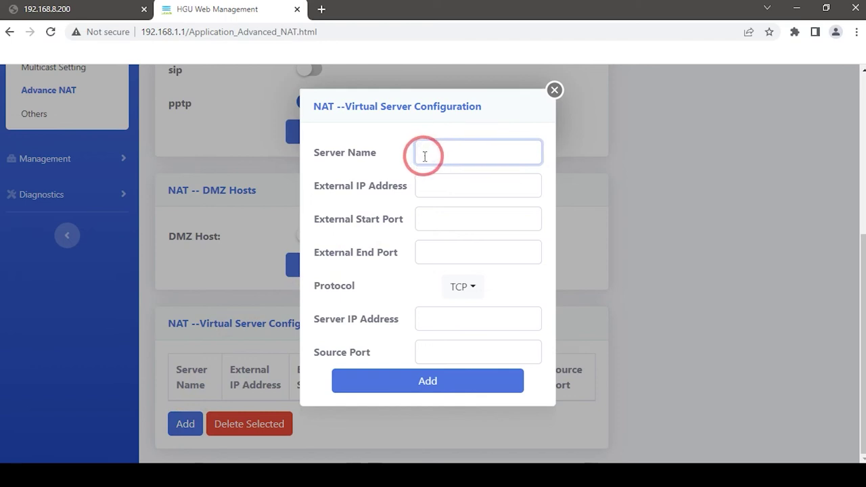
text(O)
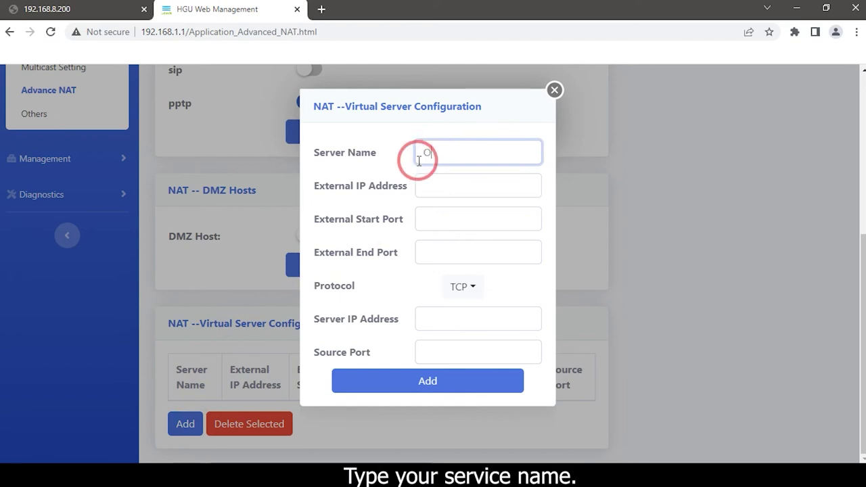
text(LTRemote)
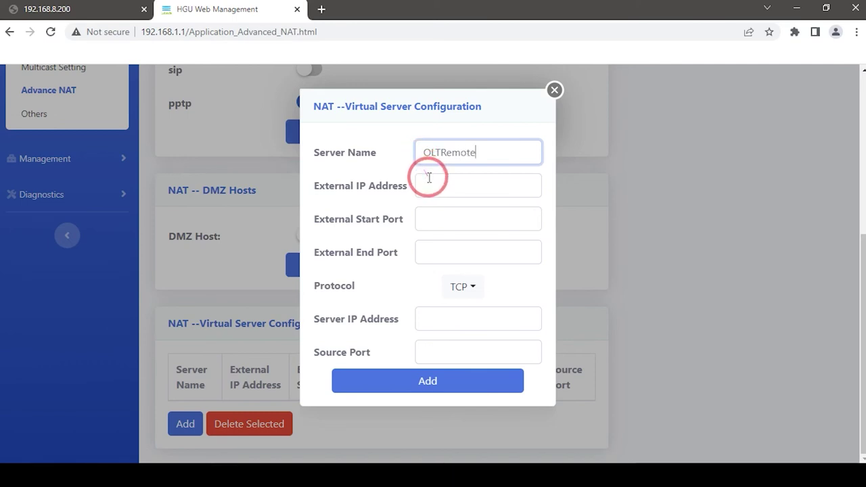
click(426, 212)
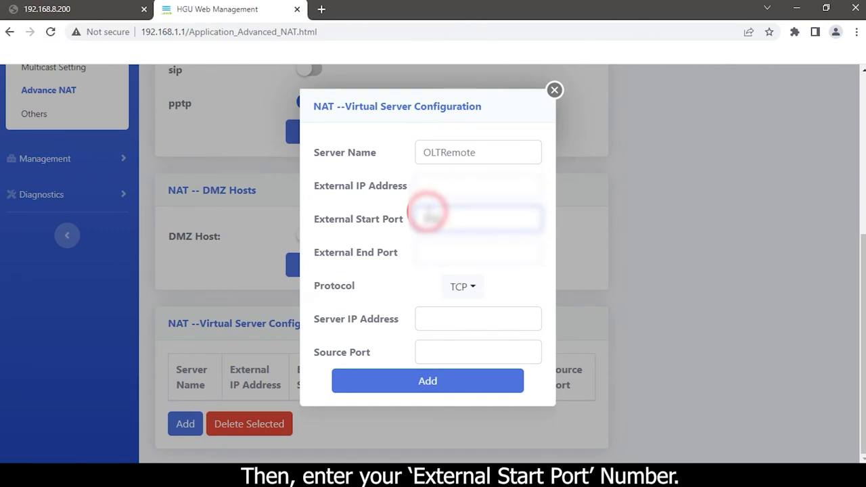
click(446, 248)
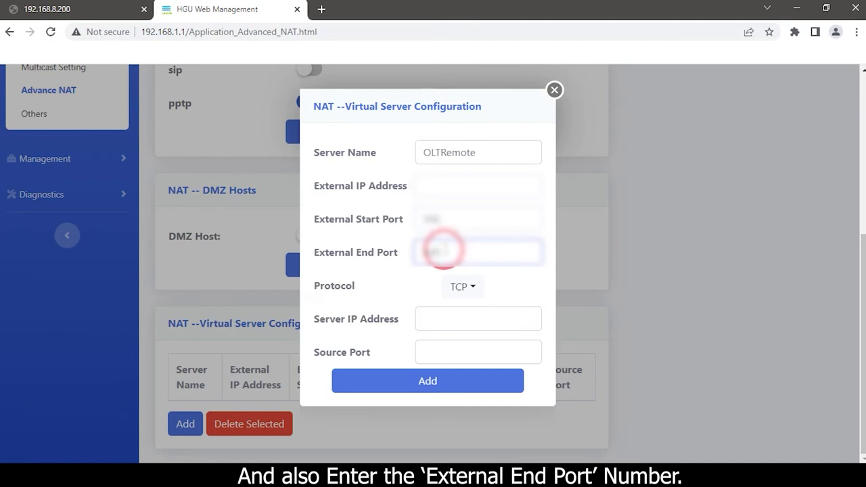
click(326, 283)
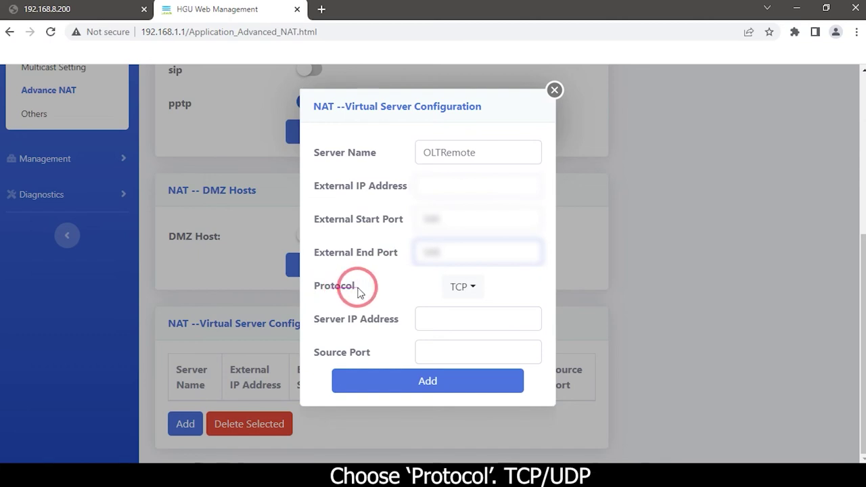
- Set the rule's protocol to TCP/UDP, server IP to 192.168.1.100 and source port to 443
click(466, 287)
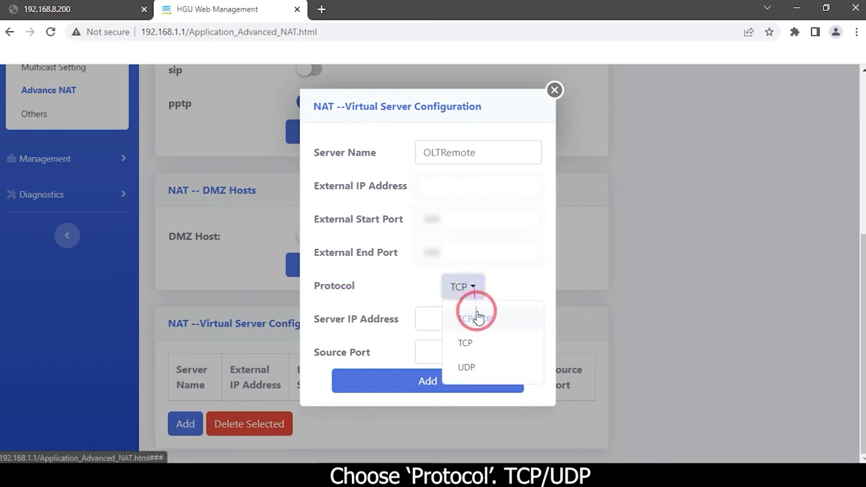
click(477, 318)
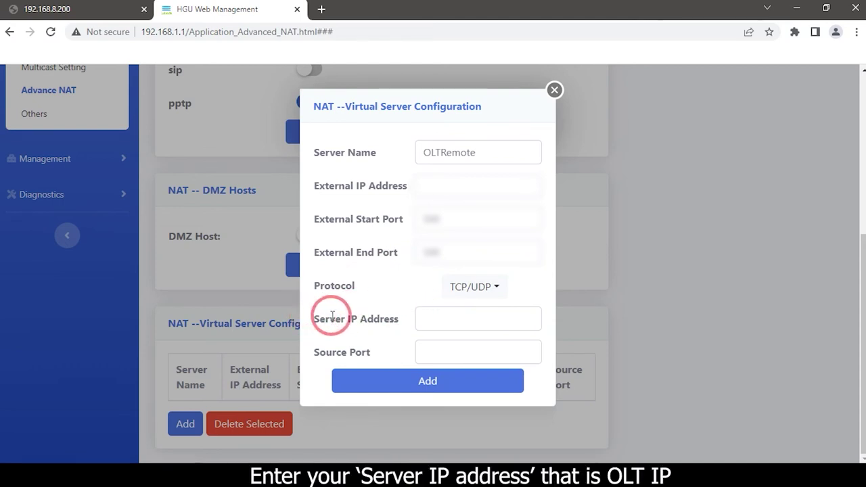
click(423, 318)
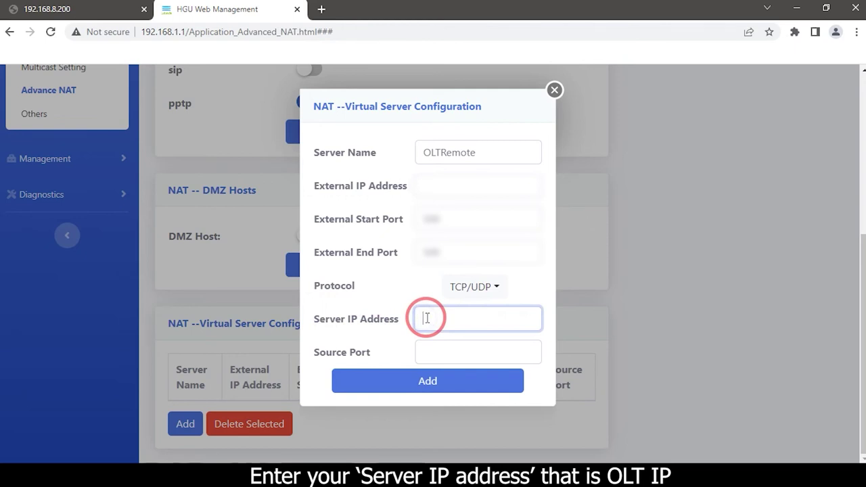
text(192.168.1.100)
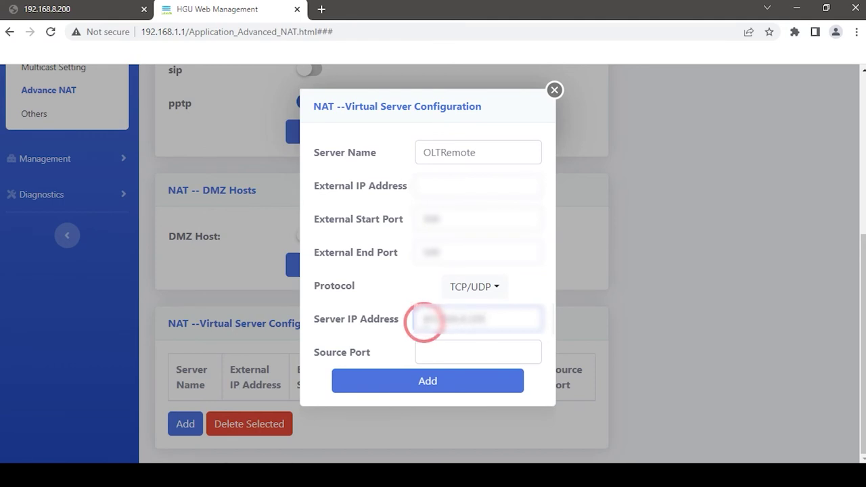
click(442, 348)
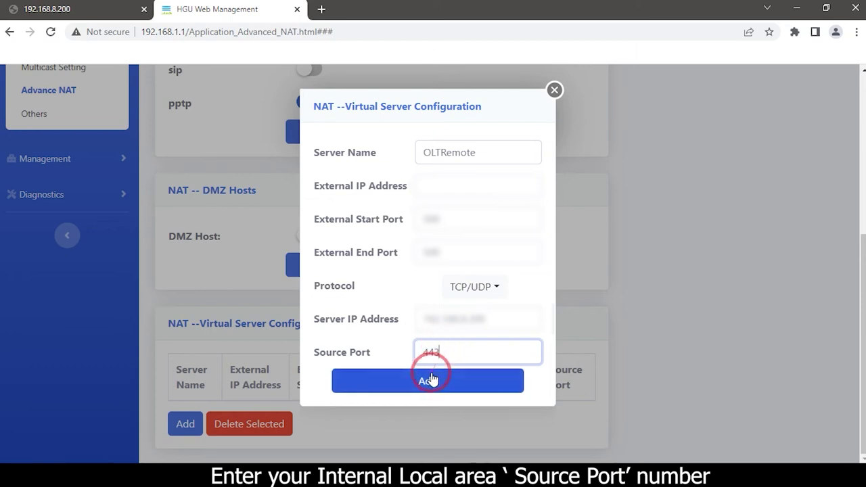
text(443)
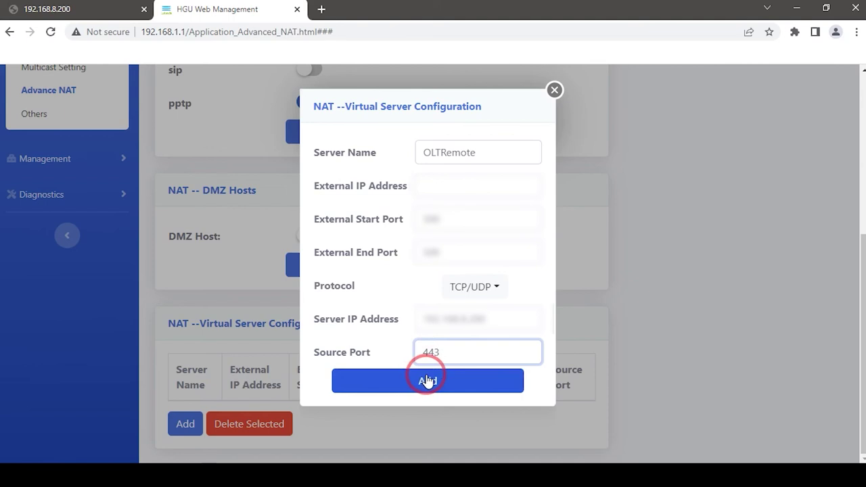
- Add the OLTRemote rule, then enable the DMZ host at 192.168.1.1 and submit it
click(427, 381)
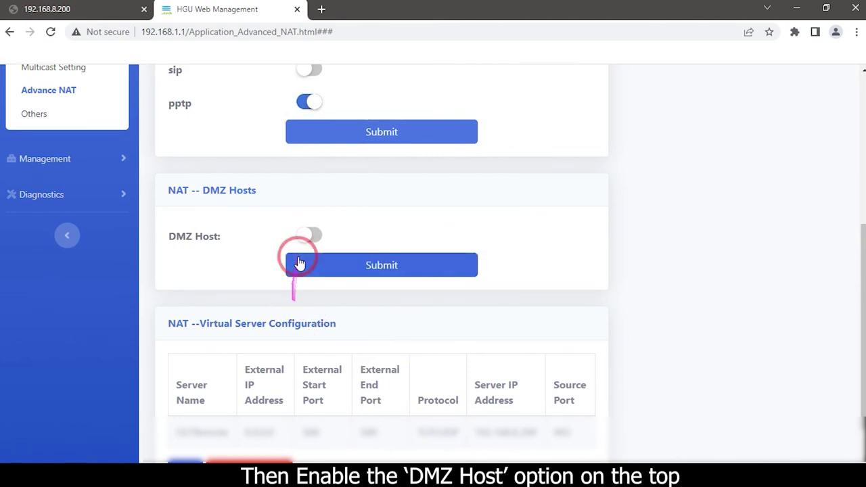
click(307, 235)
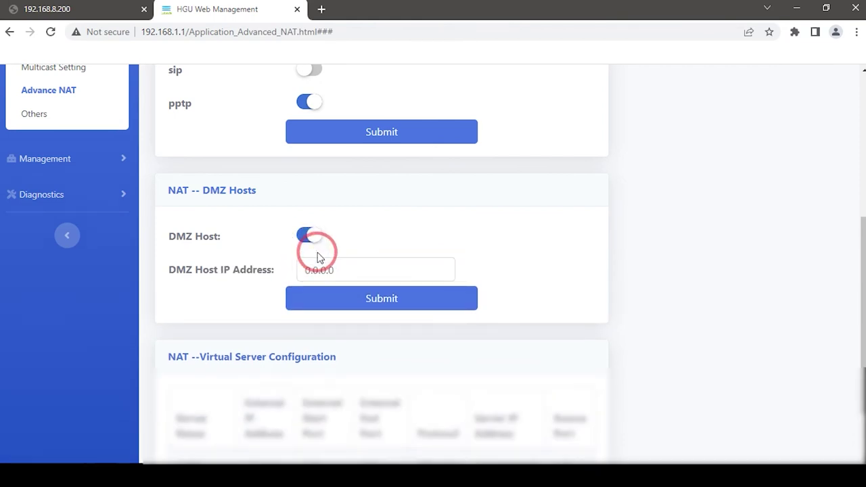
click(317, 268)
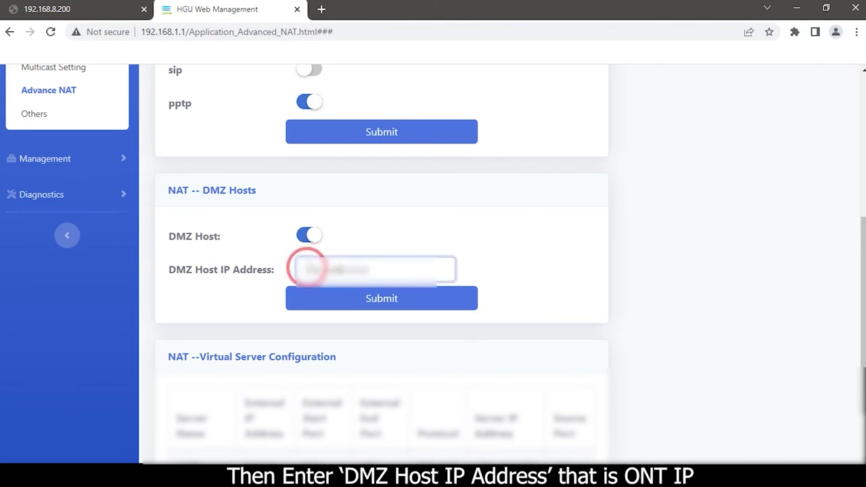
text(192.168.1.1)
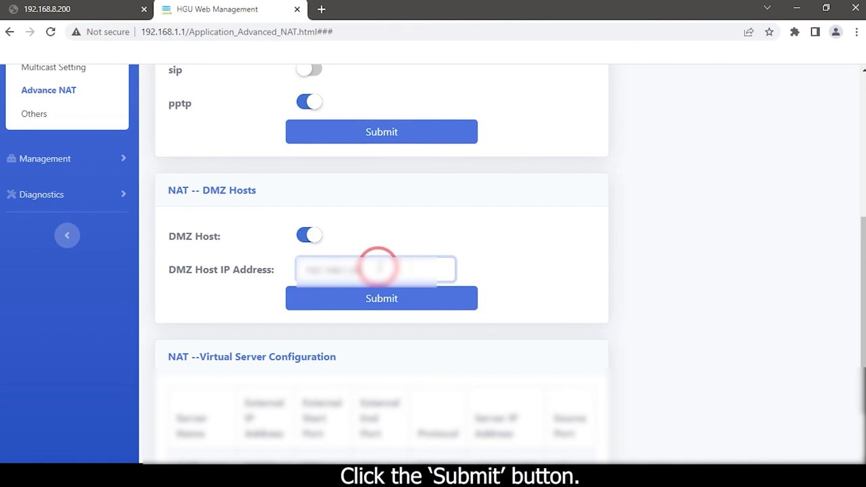
click(342, 298)
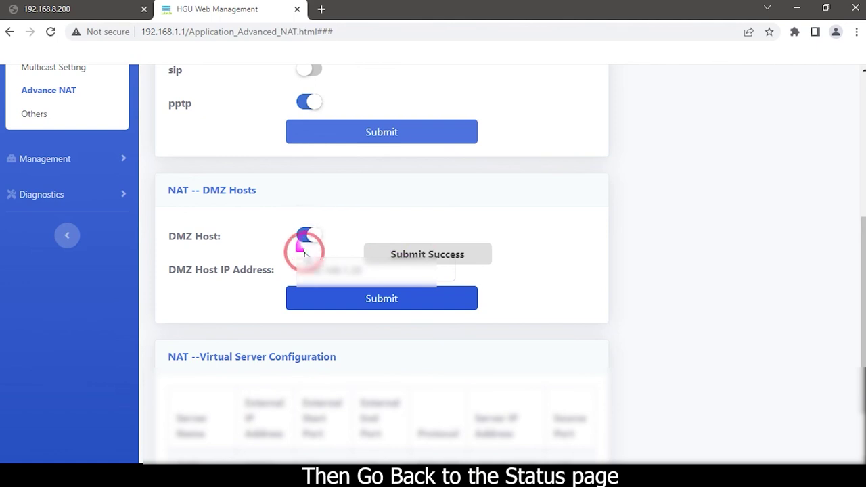
- Open Status > WAN Info and copy the IPv4 WAN IP address
scroll(358, 346, up, 2)
scroll(355, 345, up, 3)
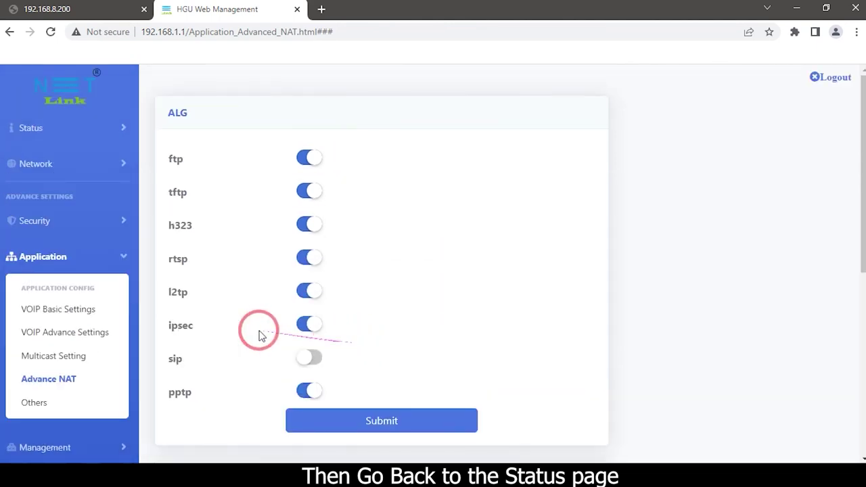
click(38, 127)
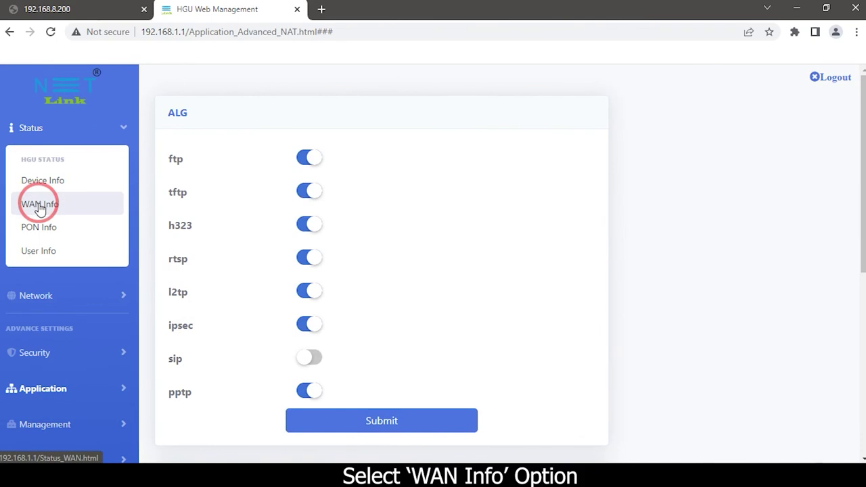
click(40, 206)
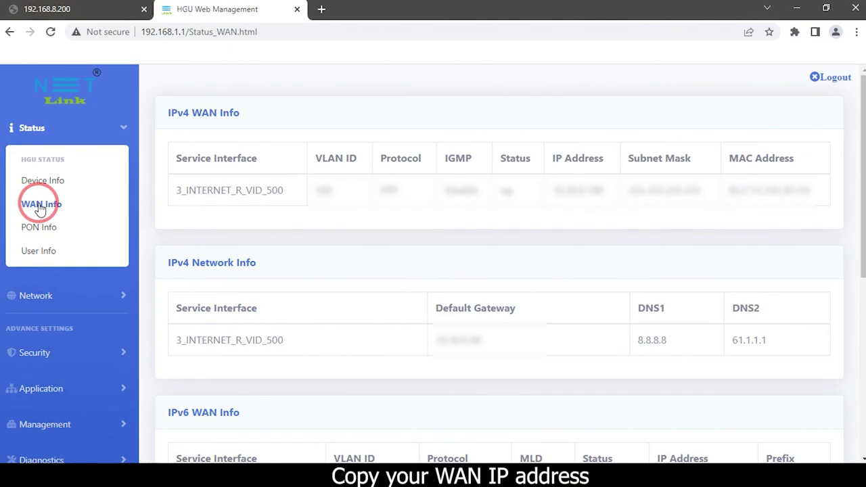
drag(553, 191, 580, 192)
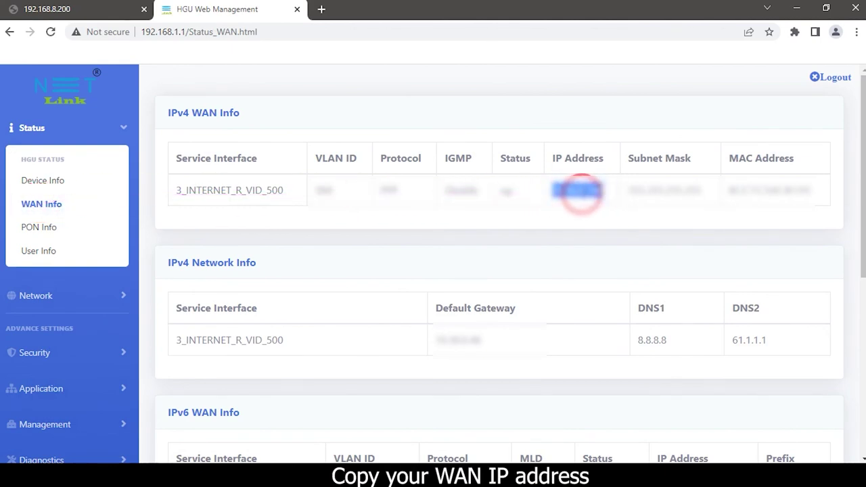
right_click(580, 192)
click(570, 213)
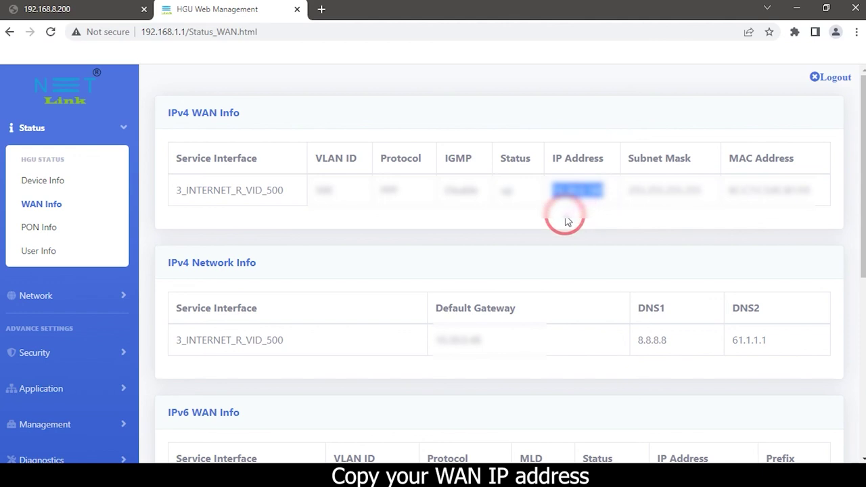
click(559, 222)
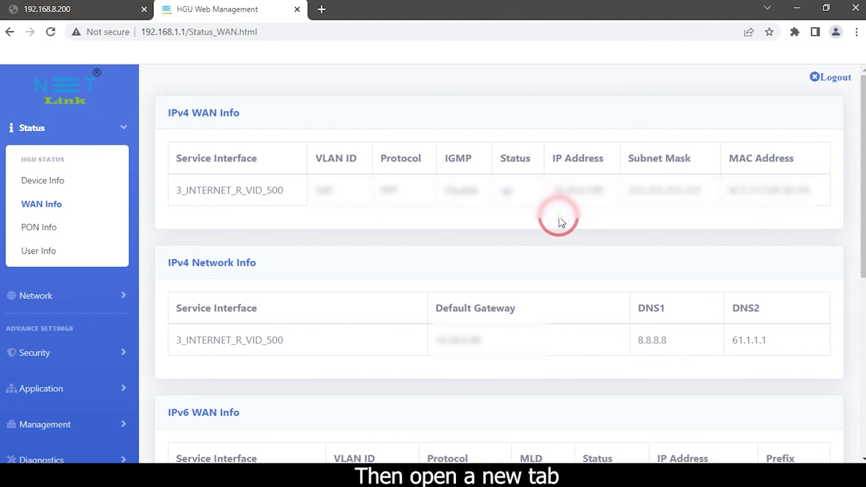
- In a new tab, load 192.168.8.200:8 to reach the OLT login page
click(324, 10)
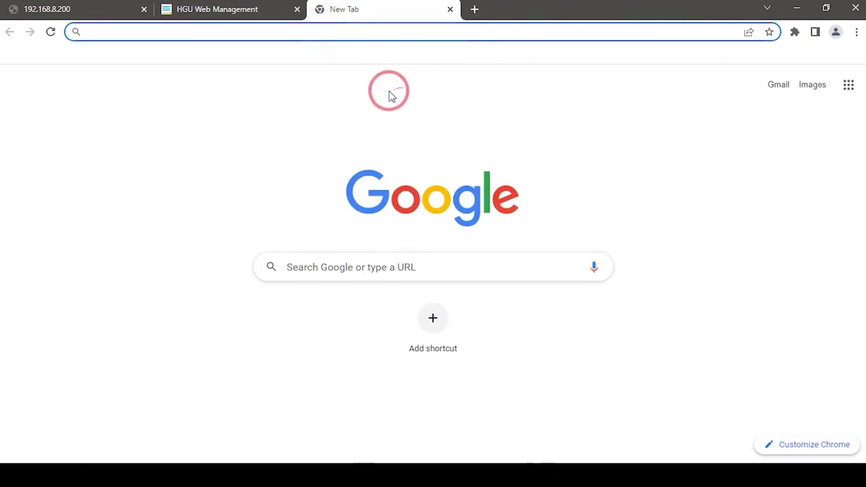
click(252, 36)
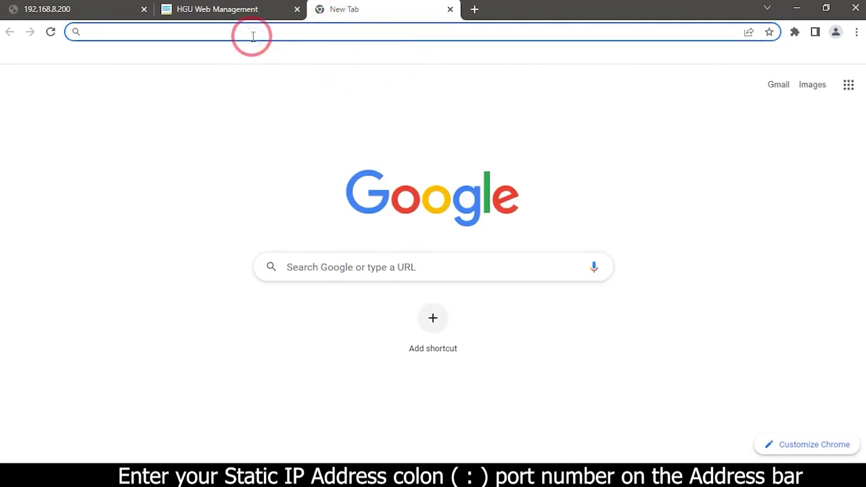
text(192.168.8.200)
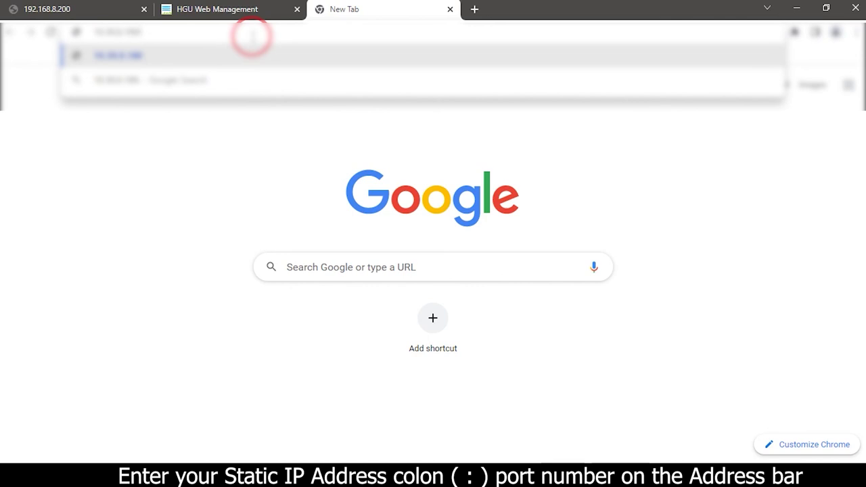
text(:8)
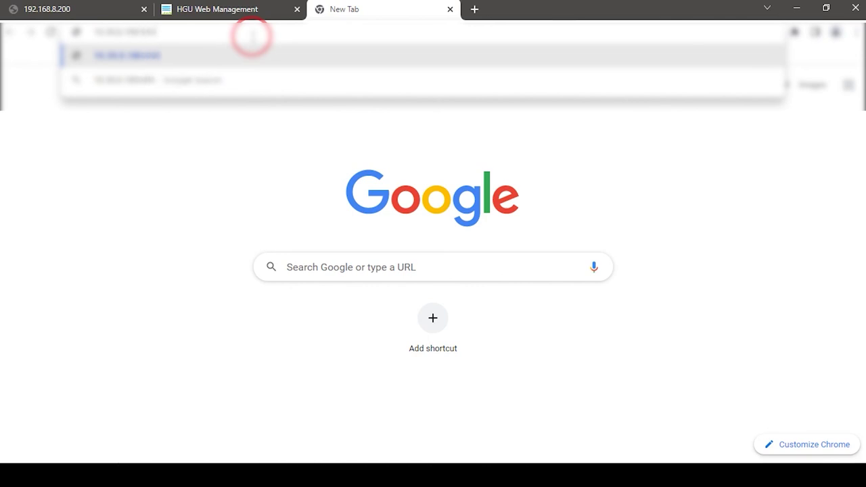
key(Return)
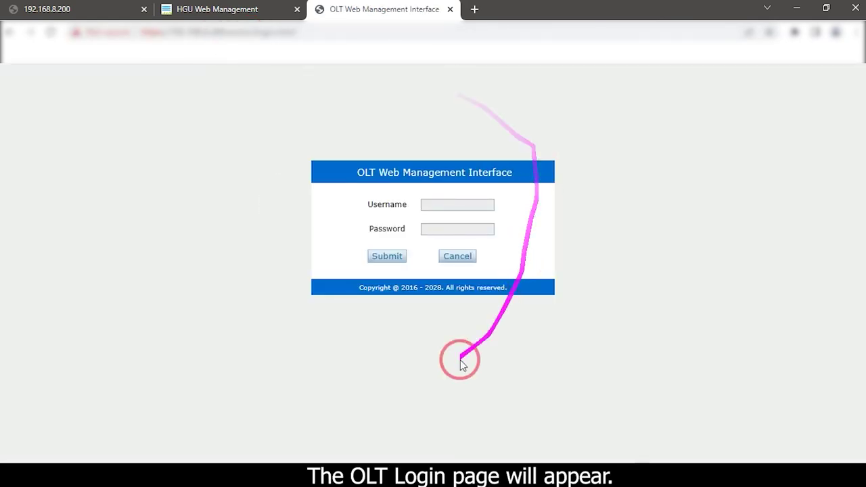
- Sign in to the OLT web interface with the username and password
click(429, 205)
text(admin)
click(429, 229)
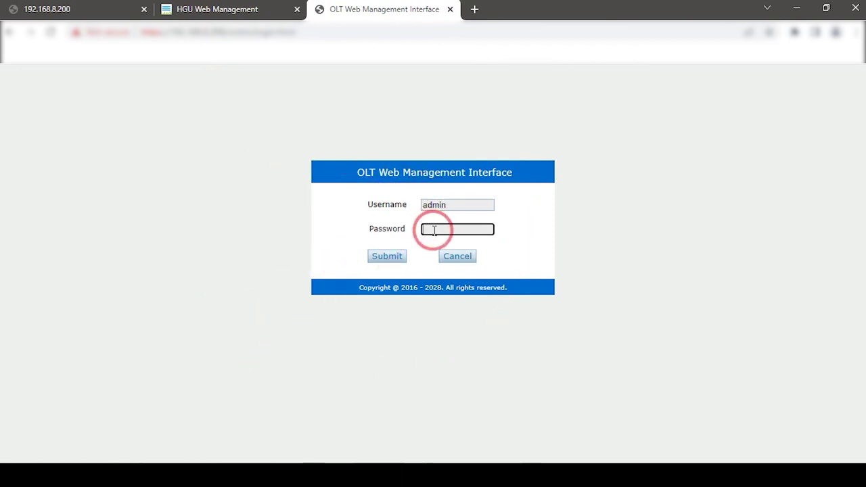
click(388, 256)
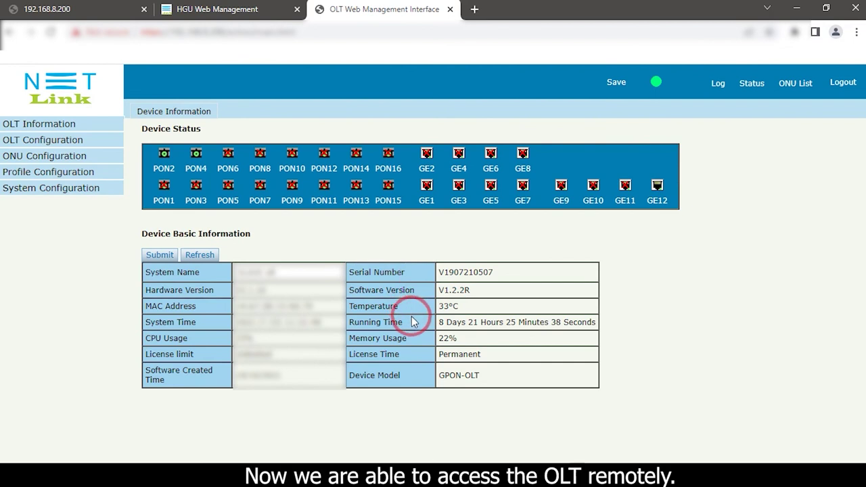